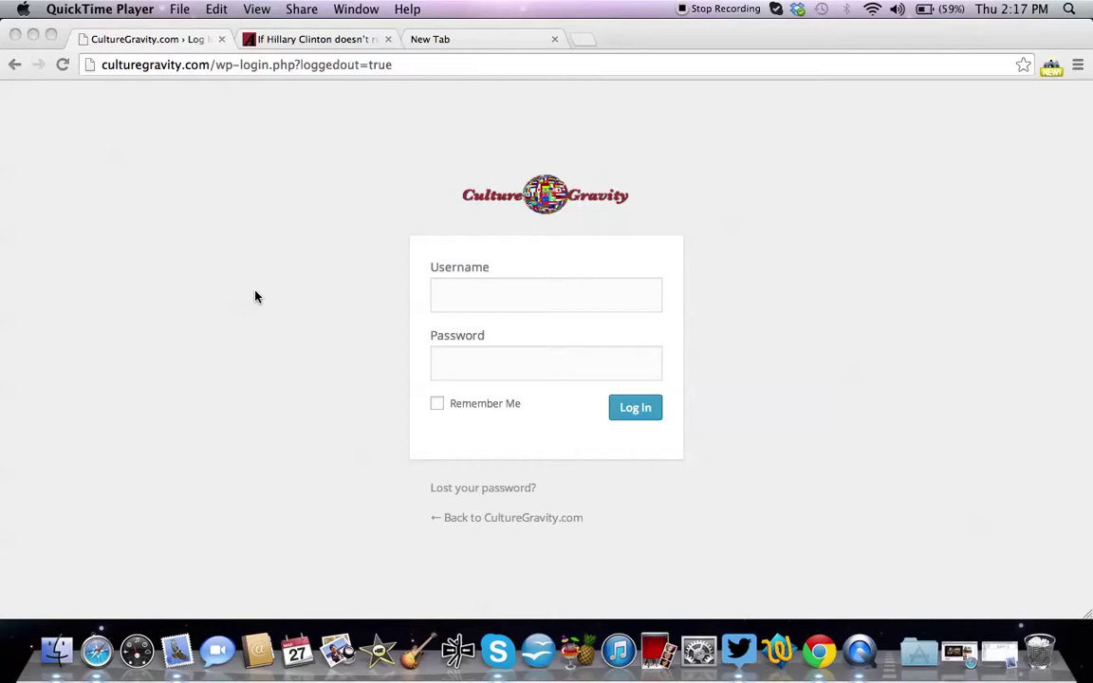
- Switch to the Hillary Clinton article tab, skim it, then return to the CultureGravity home page
left_click(275, 42)
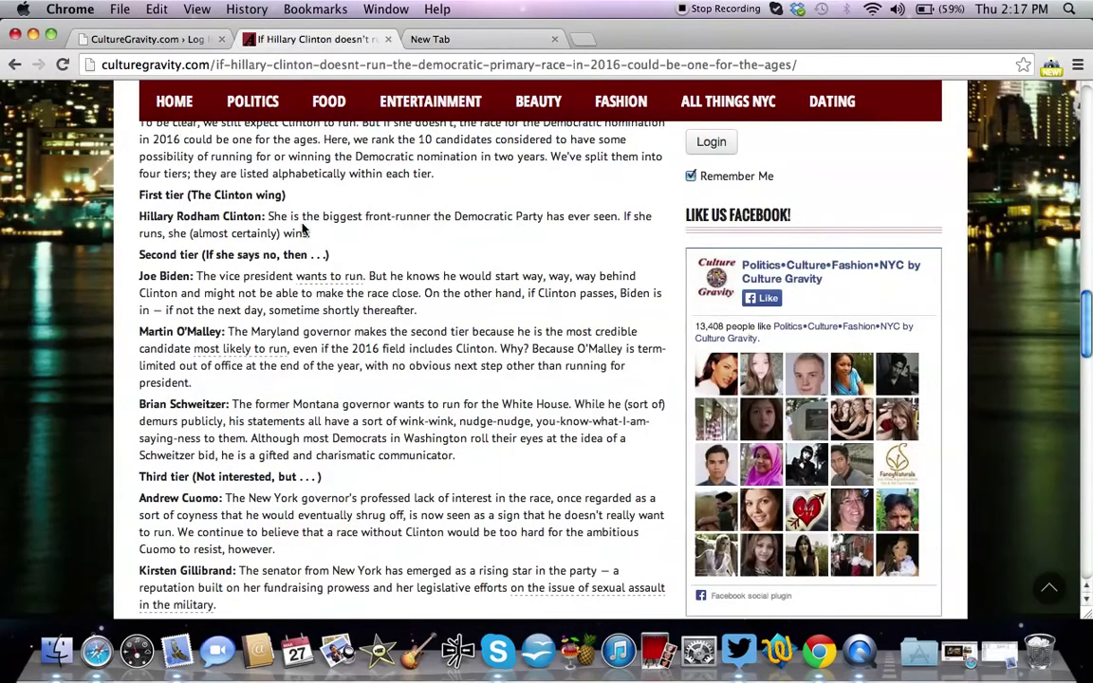
scroll(277, 223, "up", 10)
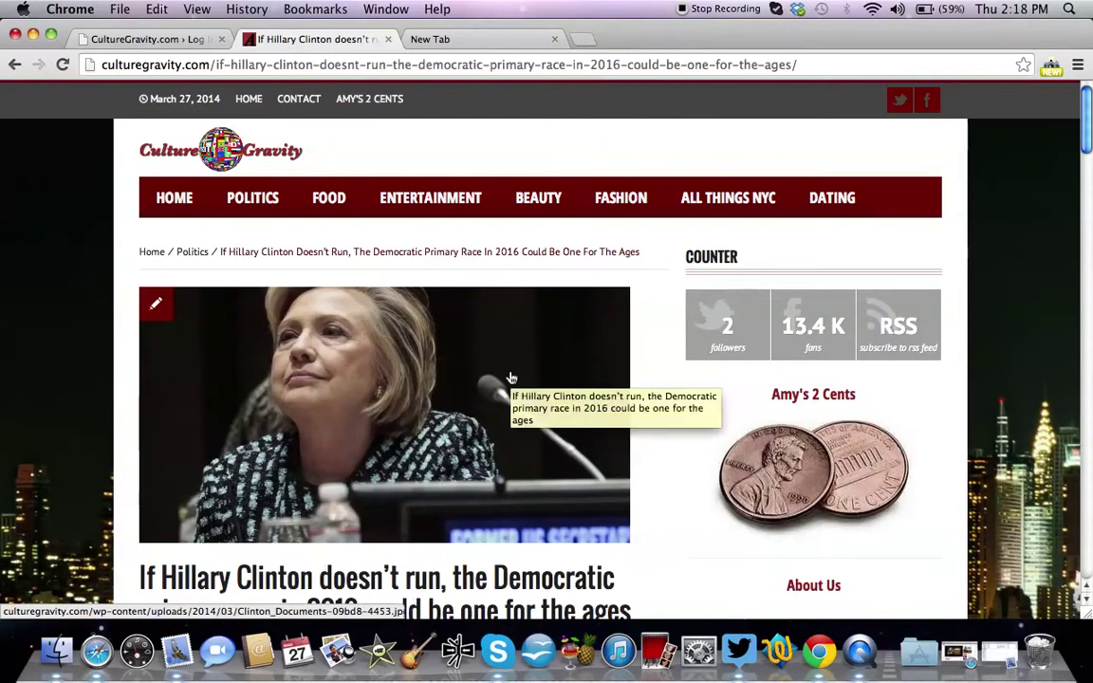
scroll(511, 377, "down", 4)
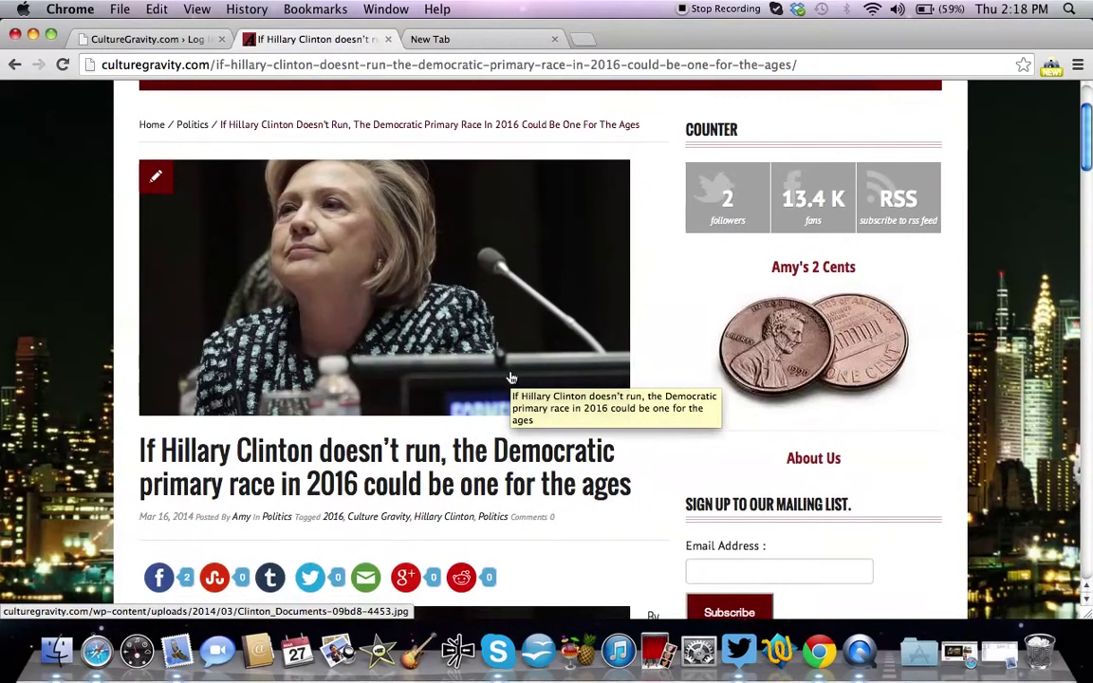
scroll(510, 378, "up", 4)
left_click(190, 149)
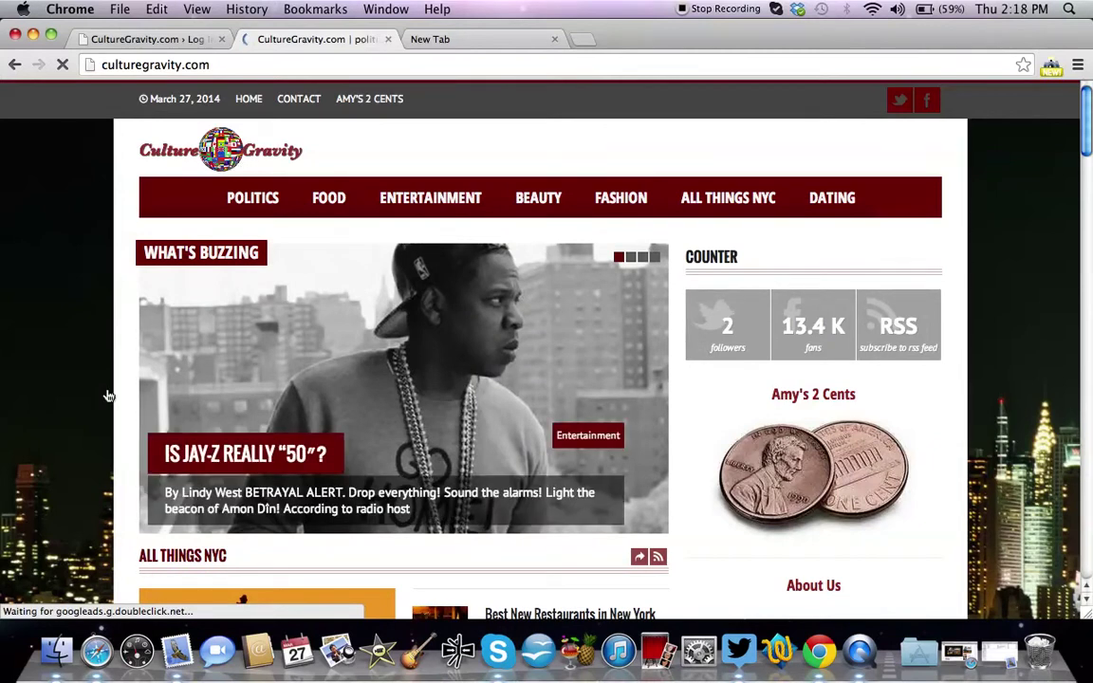
- Scroll to the Politics section and open the 'If Hillary Clinton doesn't run…' article
scroll(107, 396, "down", 5)
scroll(107, 395, "down", 5)
scroll(107, 396, "down", 8)
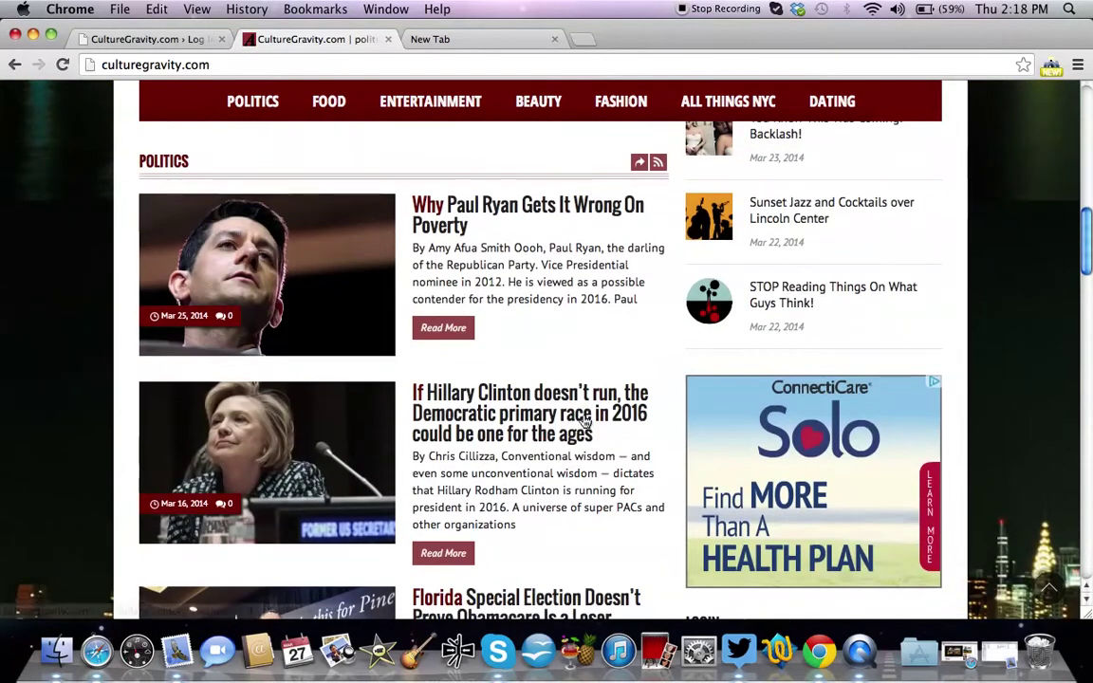
left_click(548, 401)
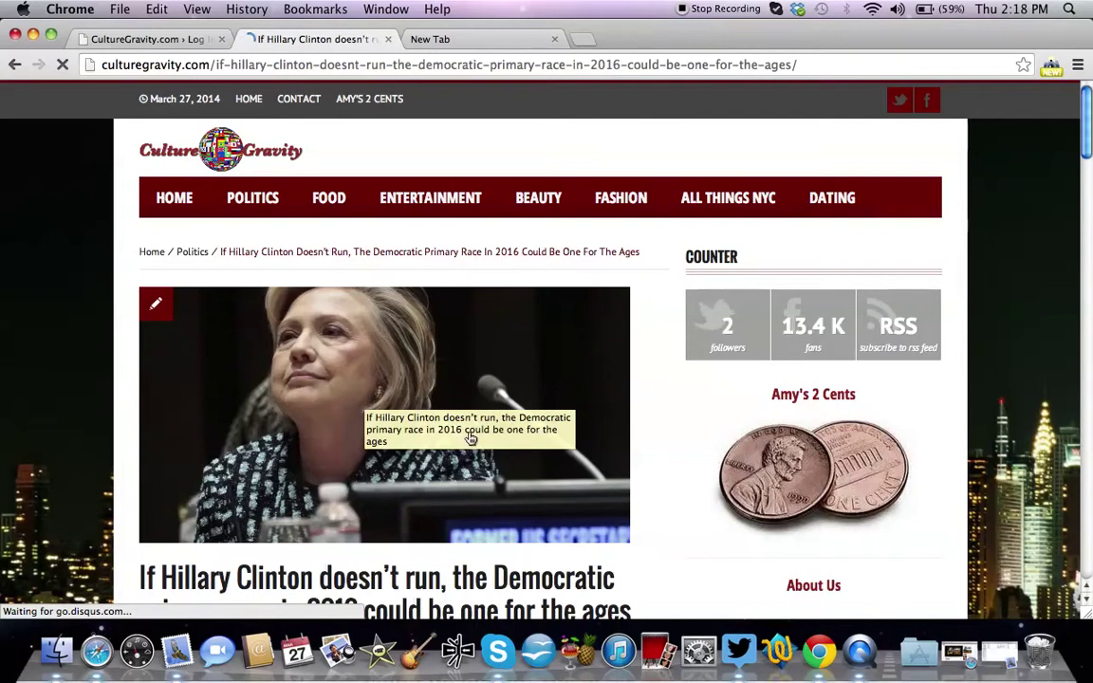
scroll(258, 515, "down", 1)
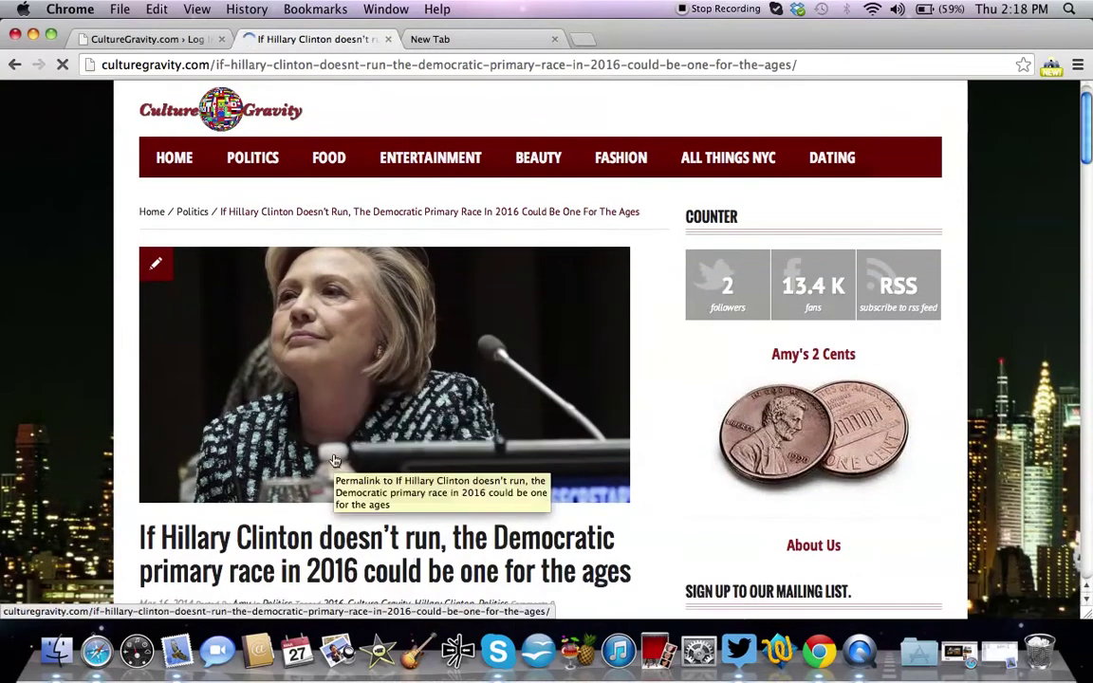
scroll(334, 460, "down", 10)
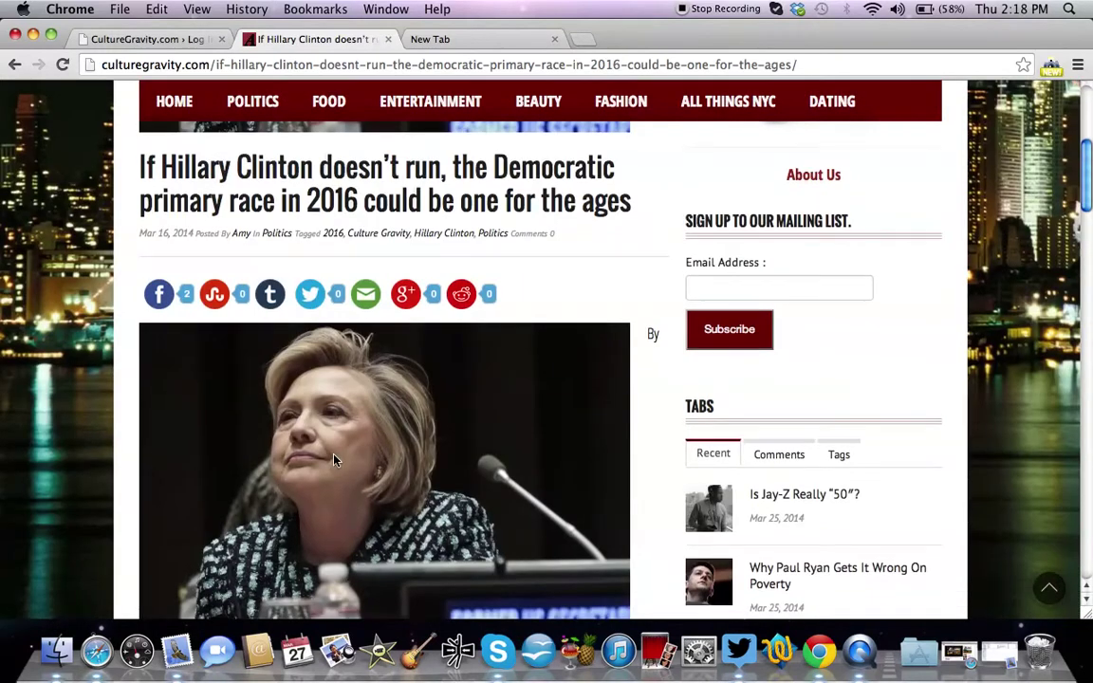
scroll(334, 460, "down", 5)
scroll(334, 460, "down", 2)
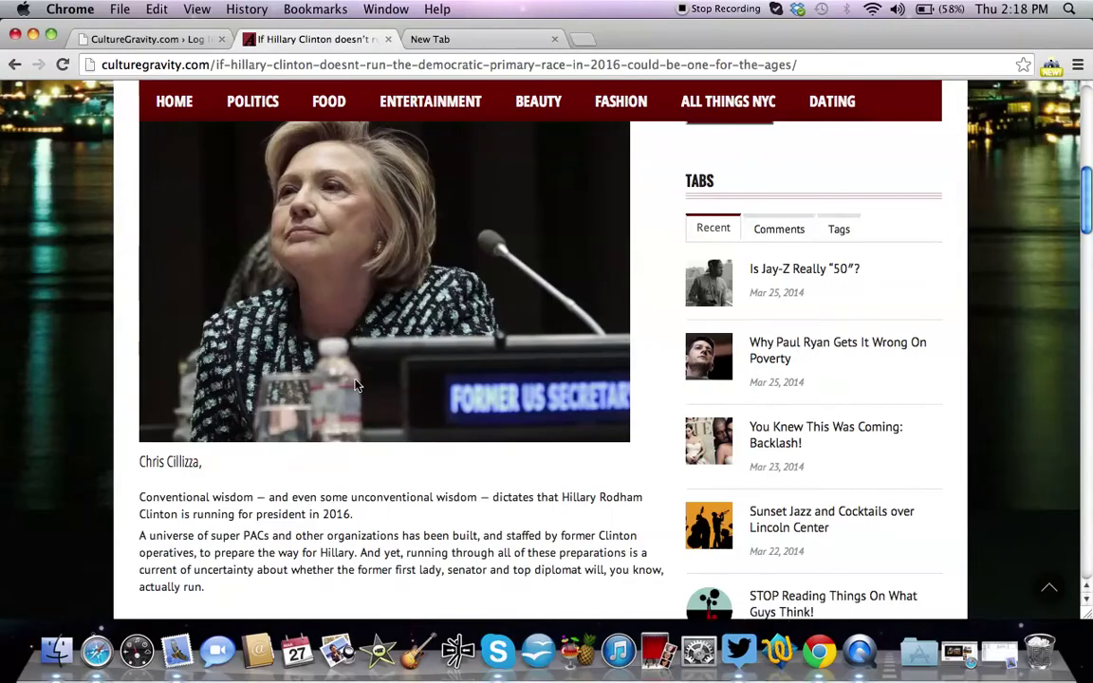
scroll(359, 384, "down", 11)
scroll(355, 383, "down", 20)
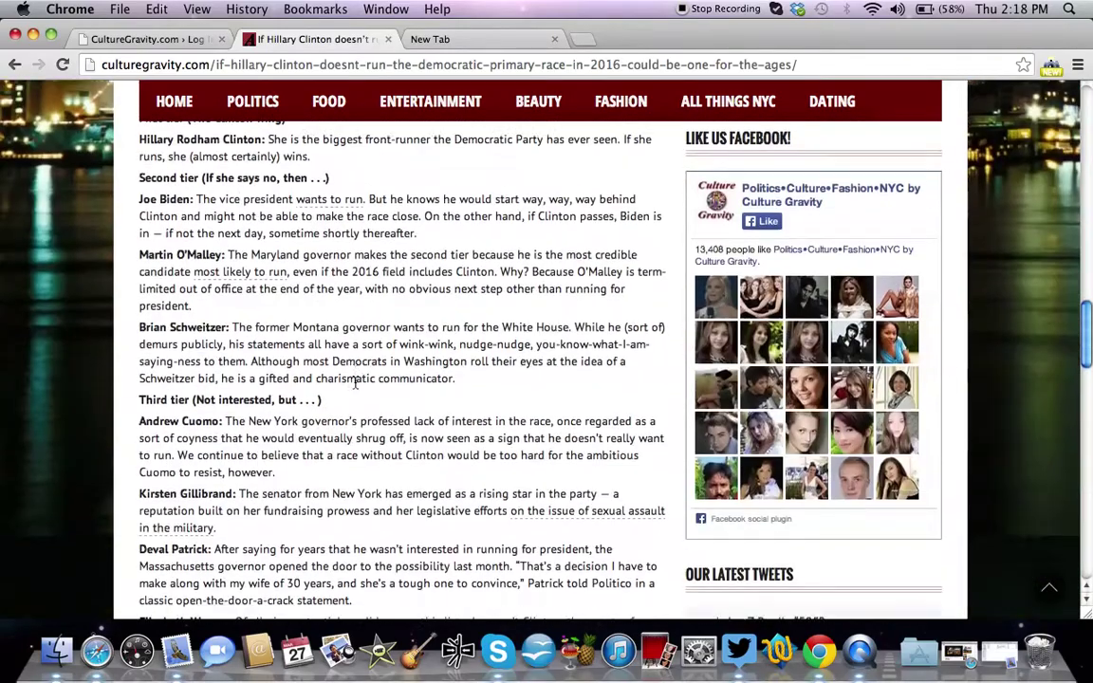
scroll(355, 383, "up", 20)
scroll(354, 383, "up", 3)
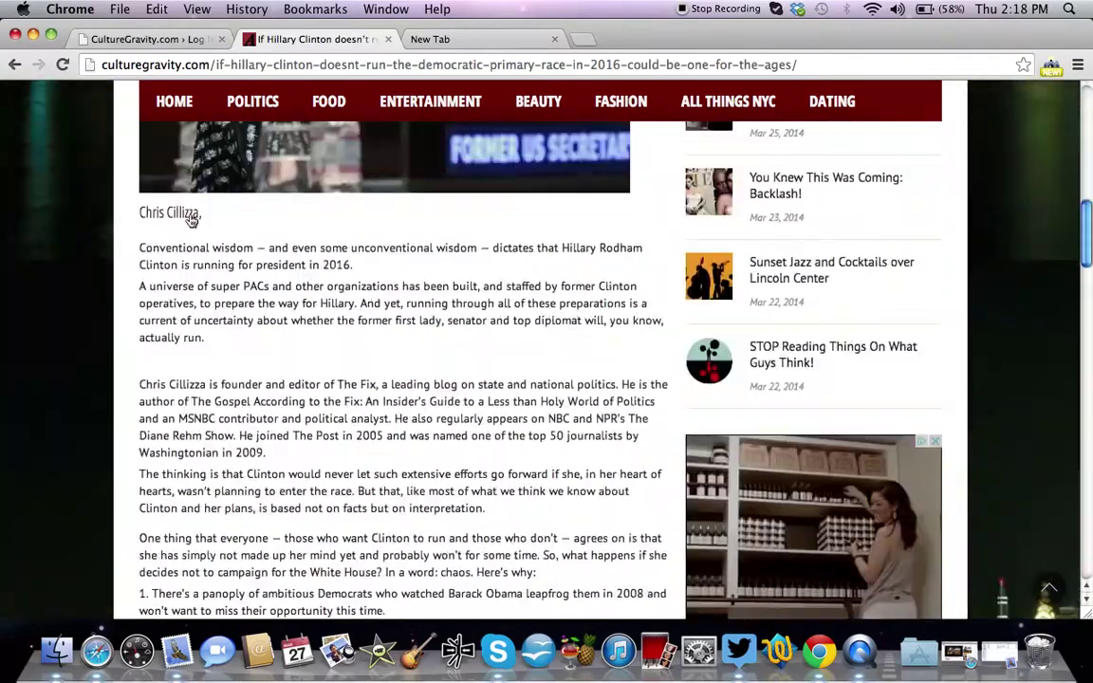
scroll(538, 494, "down", 20)
scroll(538, 493, "down", 20)
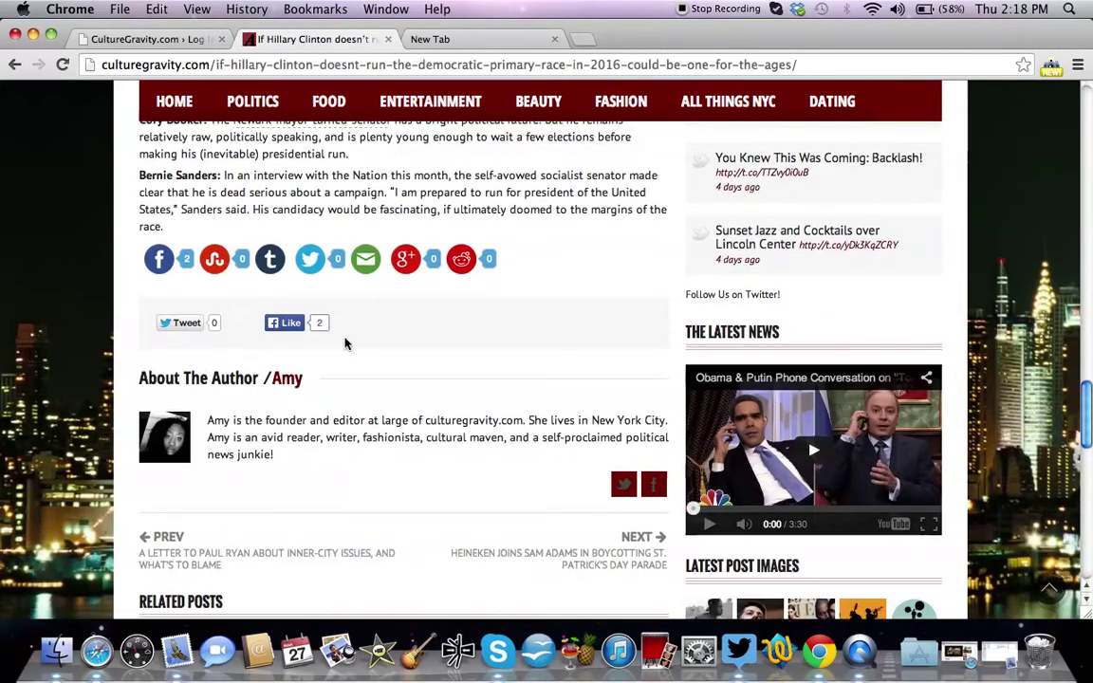
scroll(344, 341, "up", 20)
scroll(268, 110, "up", 5)
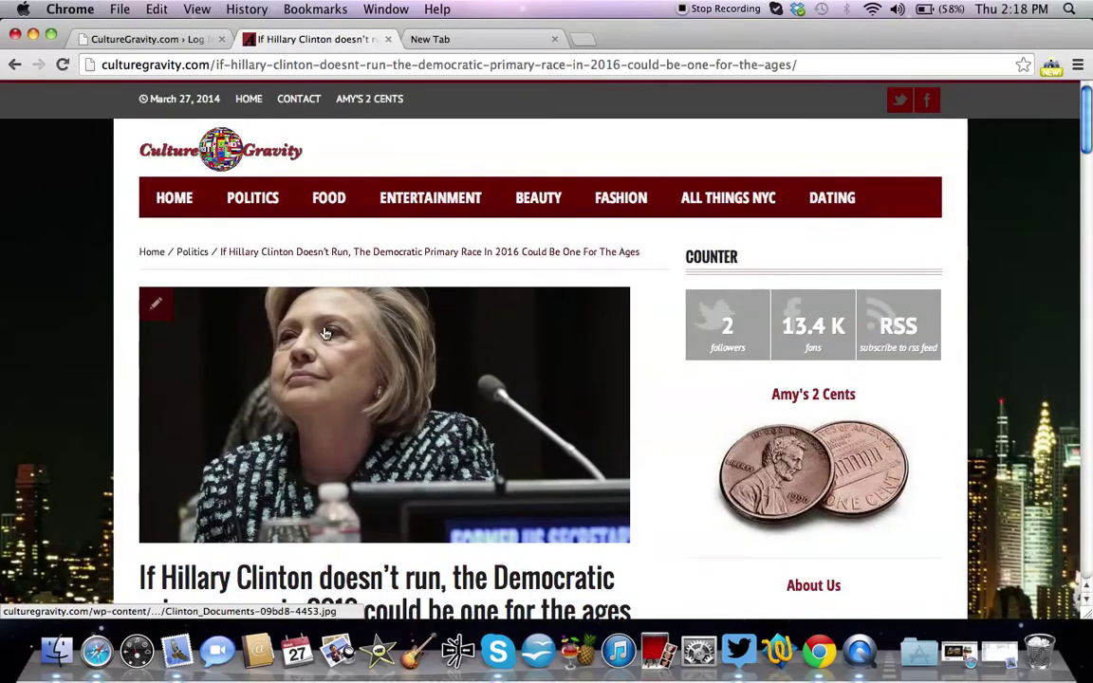
- Log in to the CultureGravity WordPress admin with the account username and password
left_click(150, 39)
left_click(507, 304)
type("eric")
left_click(545, 363)
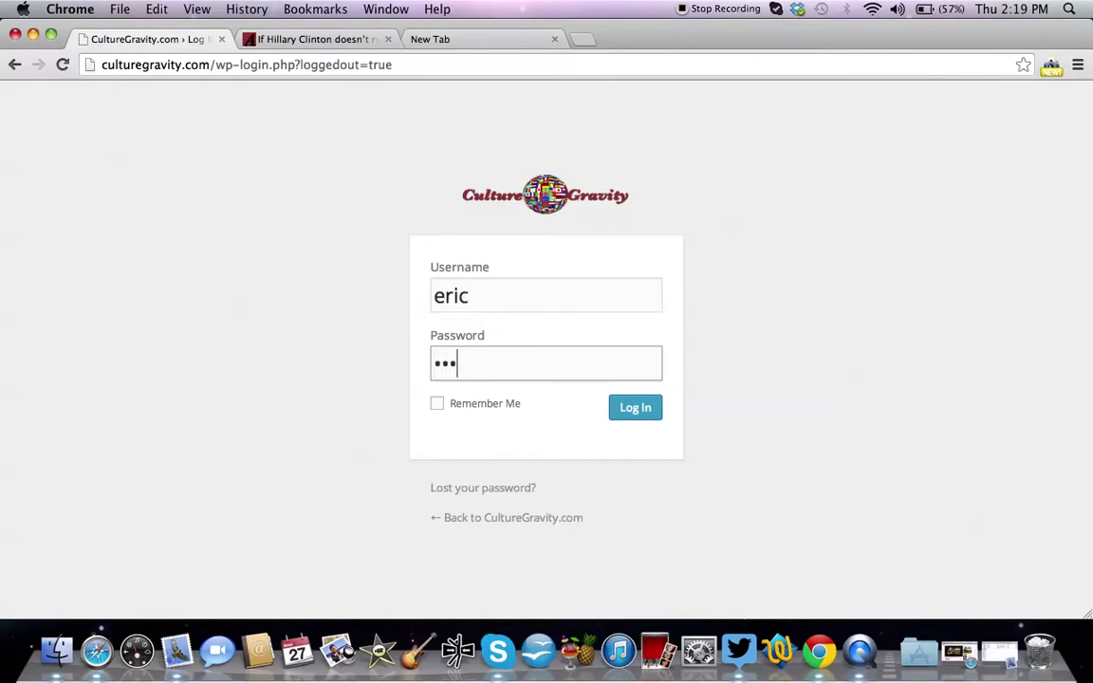
key("Return")
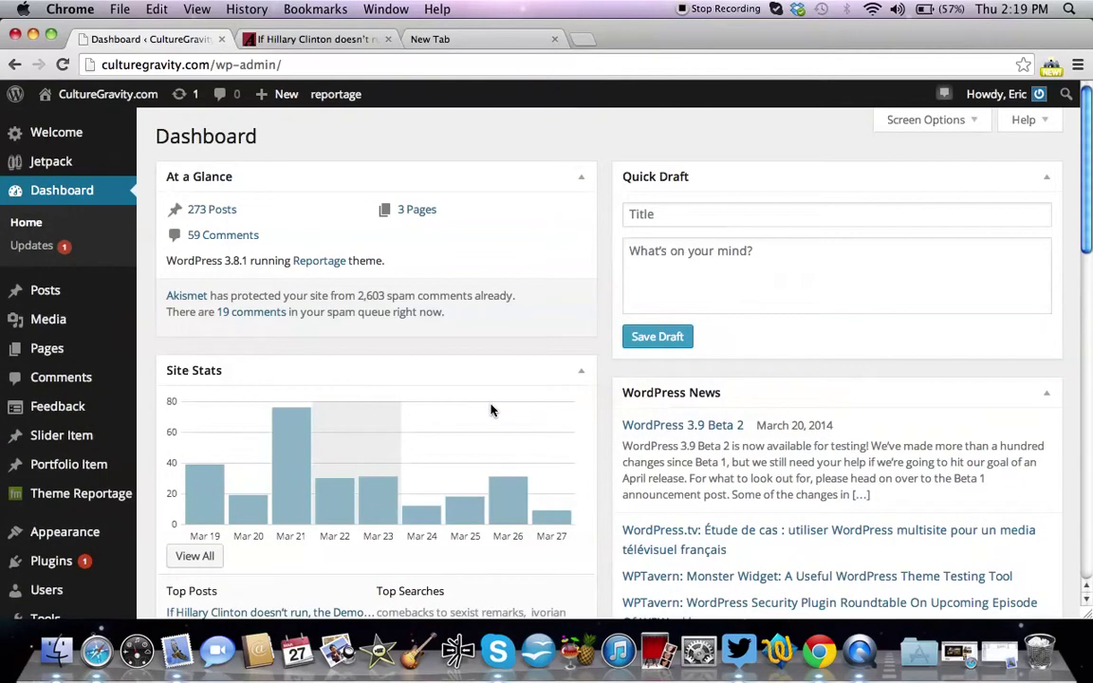
- Search All Posts for 'hilary', then correct the search term to 'hillary' and rerun it
mouse_move(110, 287)
left_click(171, 292)
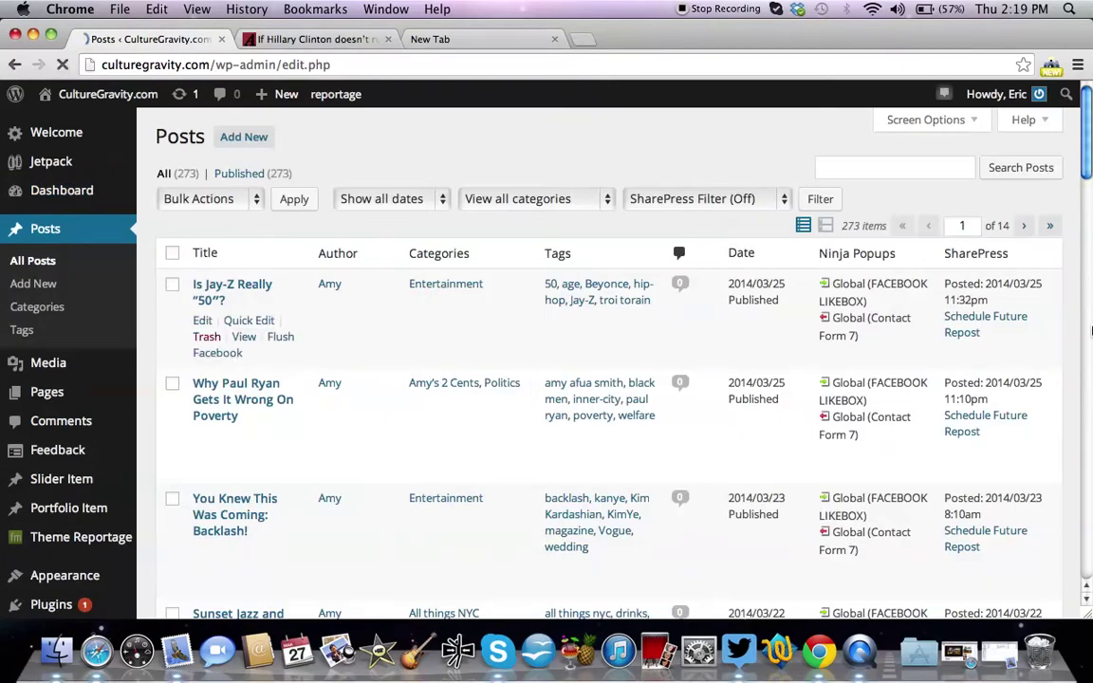
left_click(941, 167)
type("hilar")
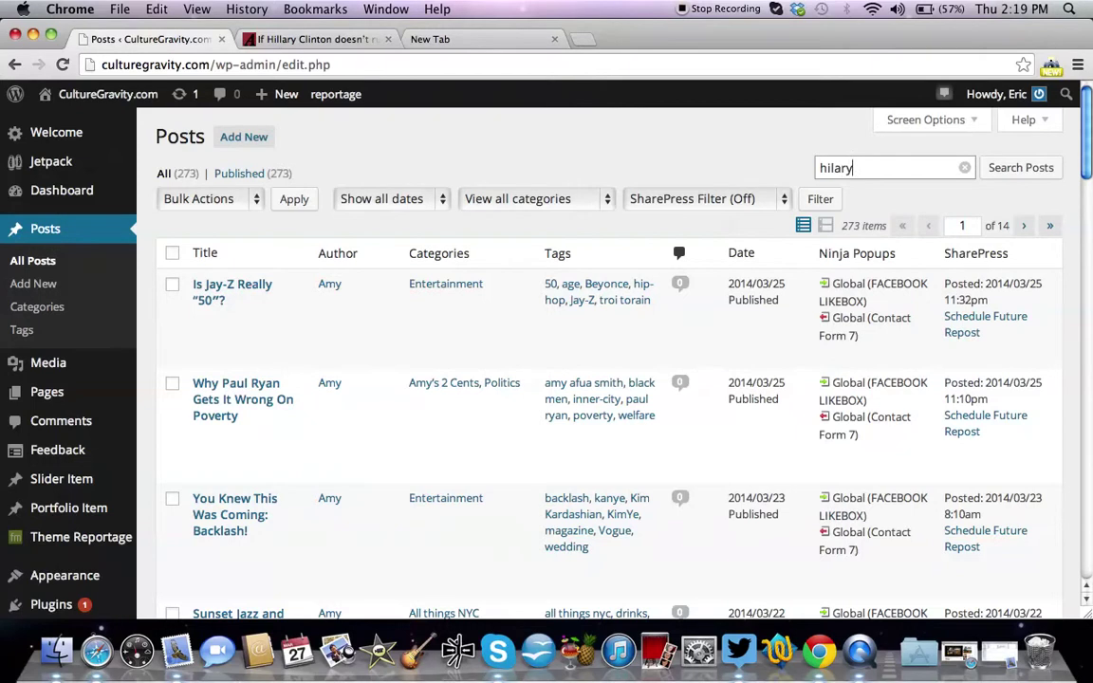
type("y")
key("Return")
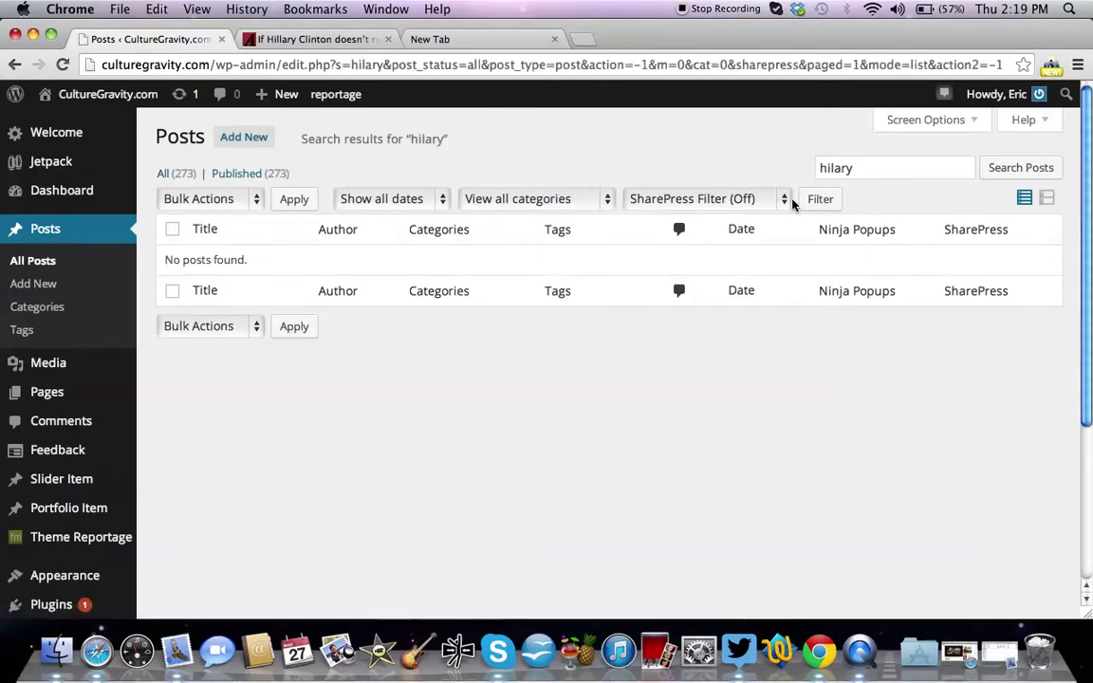
left_click(828, 168)
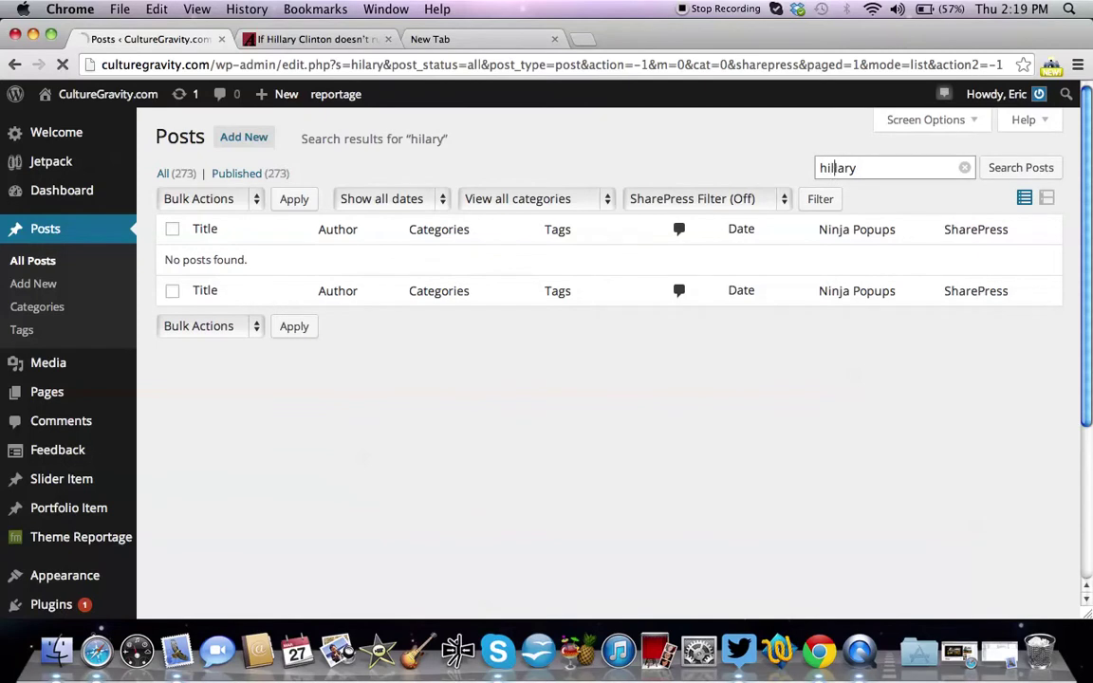
type("l")
key("Return")
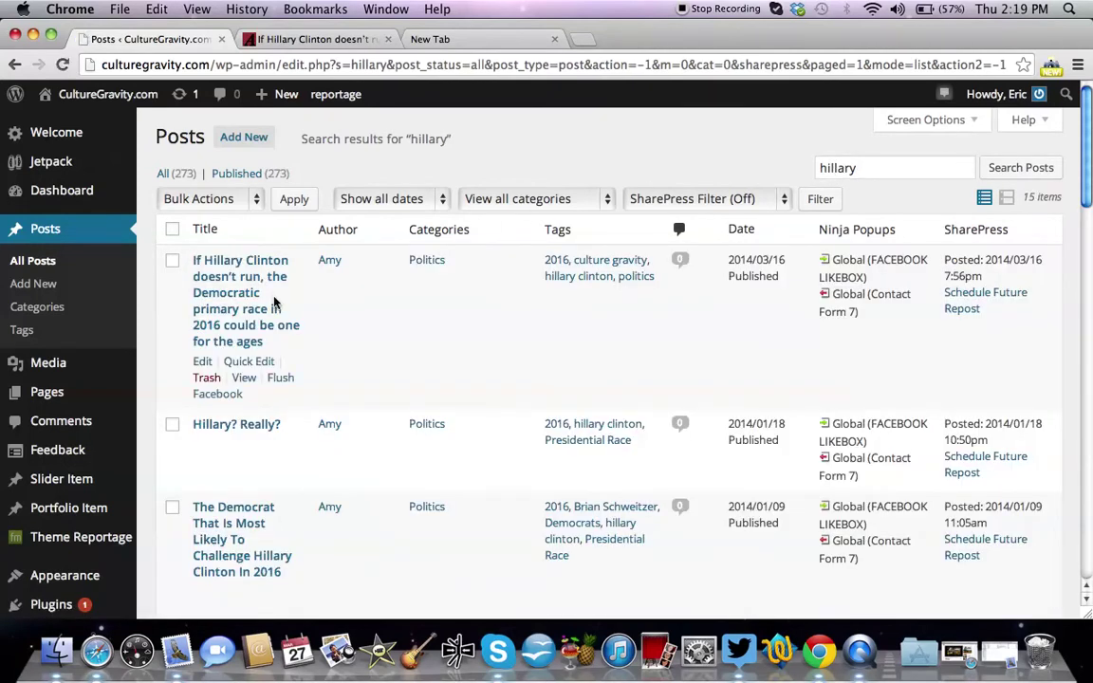
- Edit the Hillary Clinton primary-race post and scroll through its meta boxes, returning to Hide Author info
left_click(258, 299)
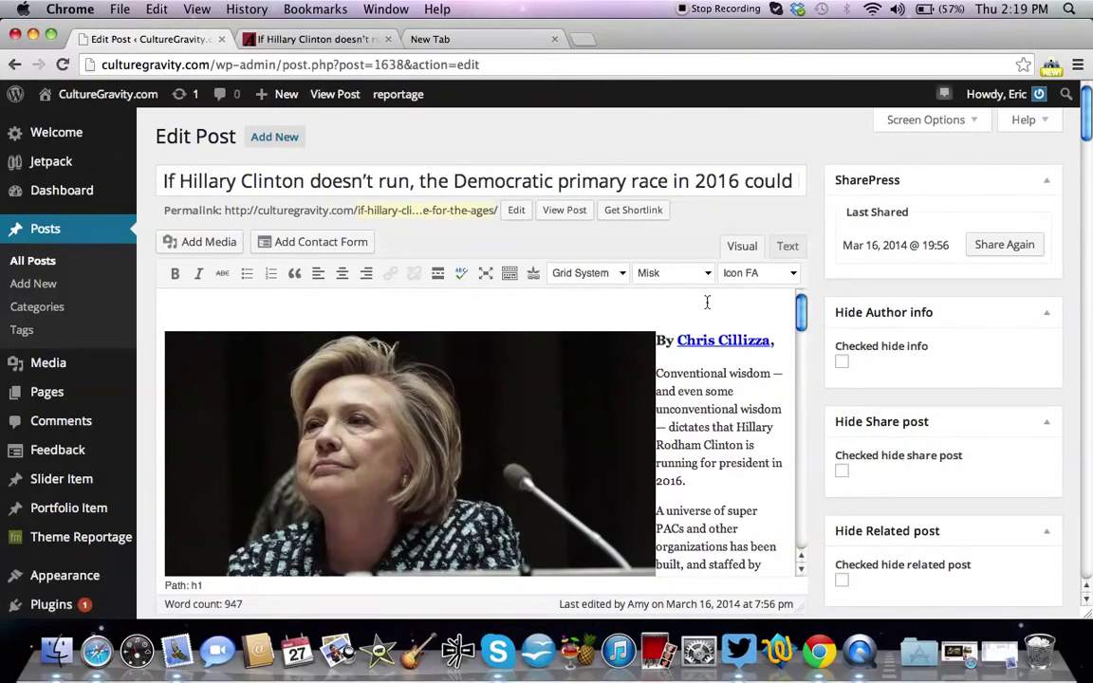
scroll(737, 310, "down", 3)
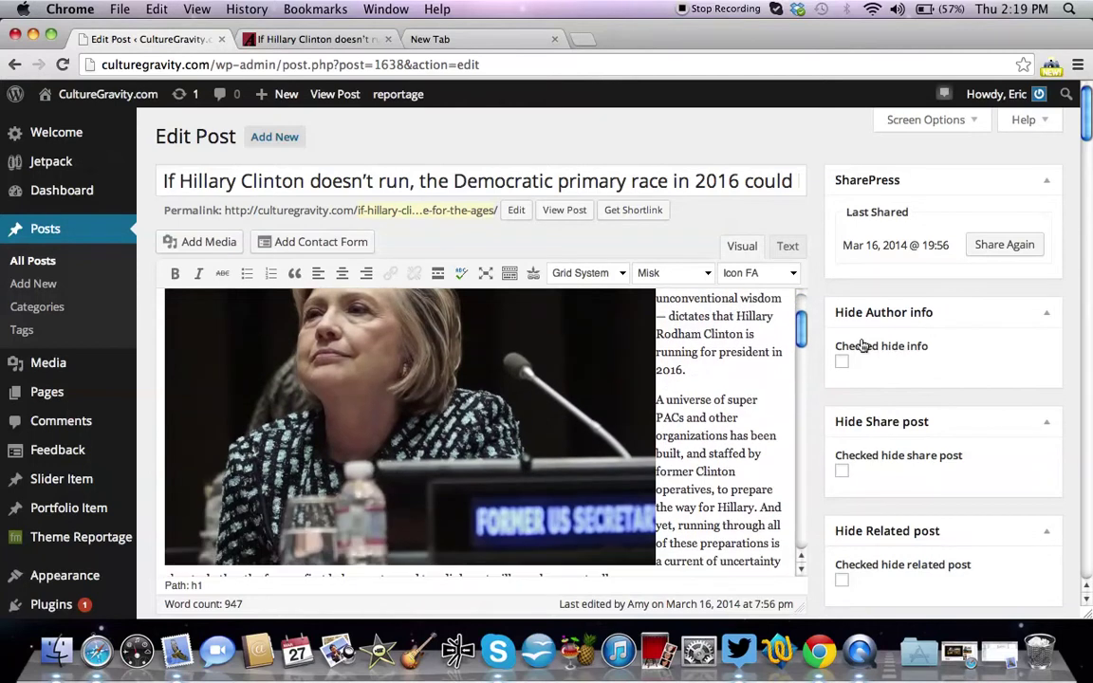
scroll(862, 346, "down", 8)
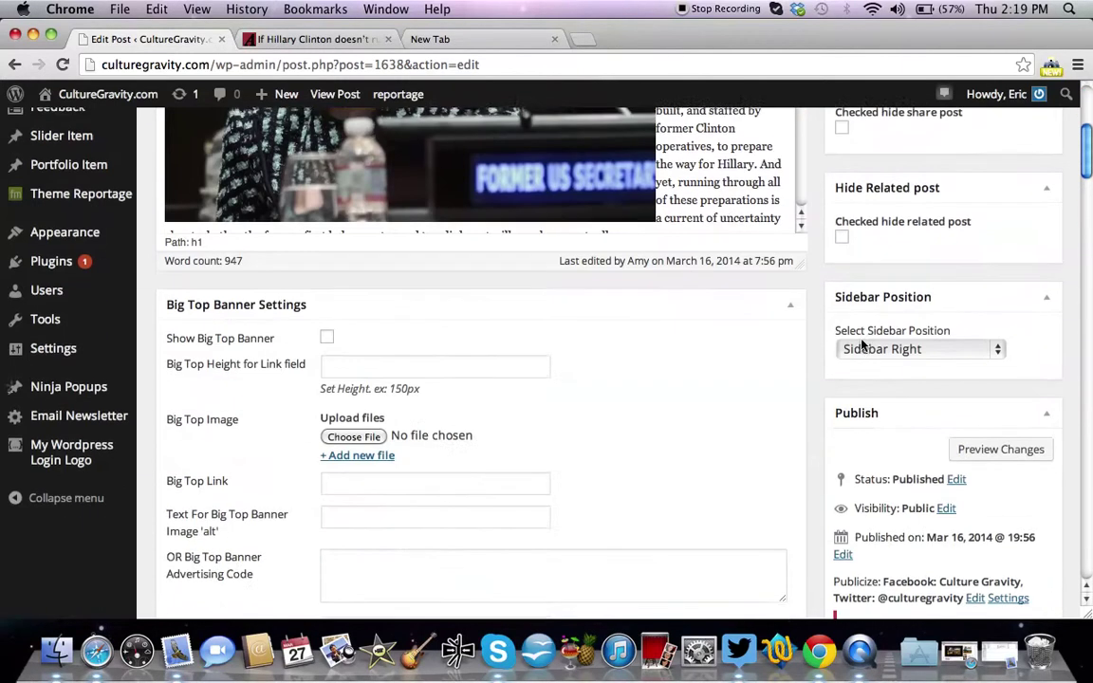
scroll(861, 346, "down", 15)
scroll(861, 345, "down", 10)
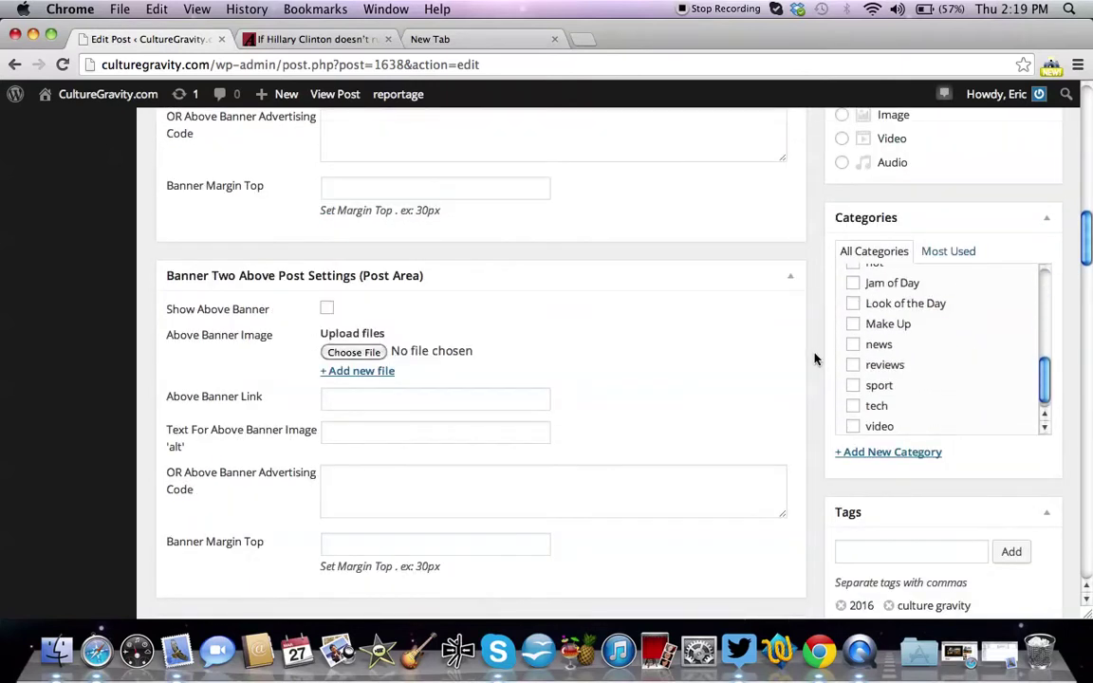
scroll(814, 359, "down", 15)
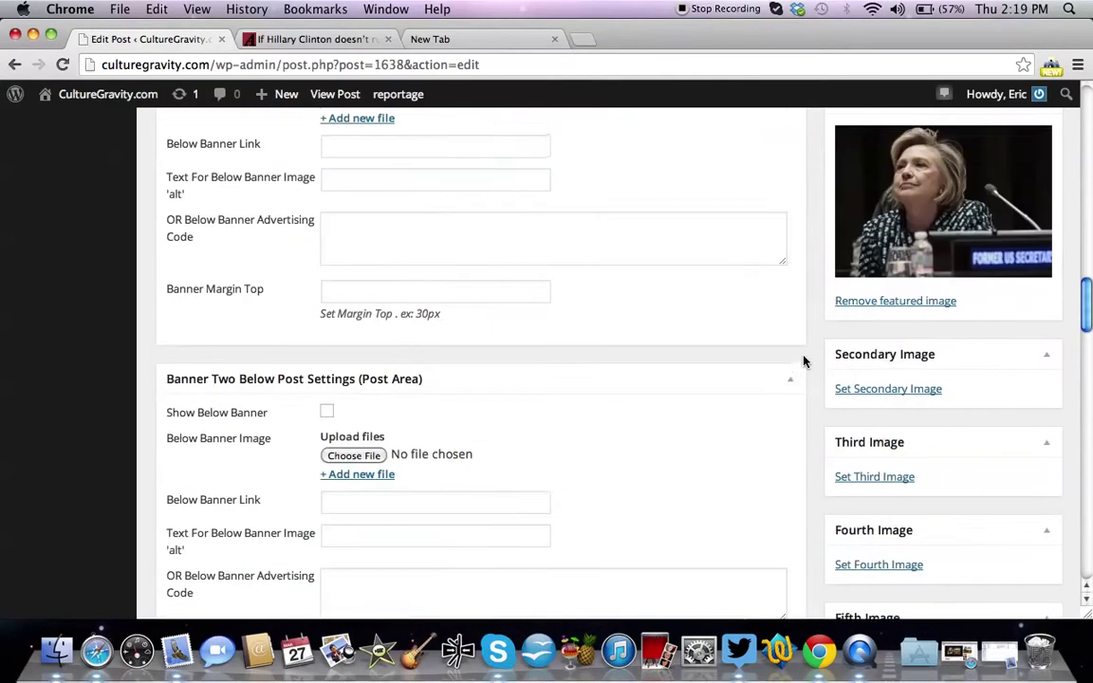
scroll(802, 361, "down", 9)
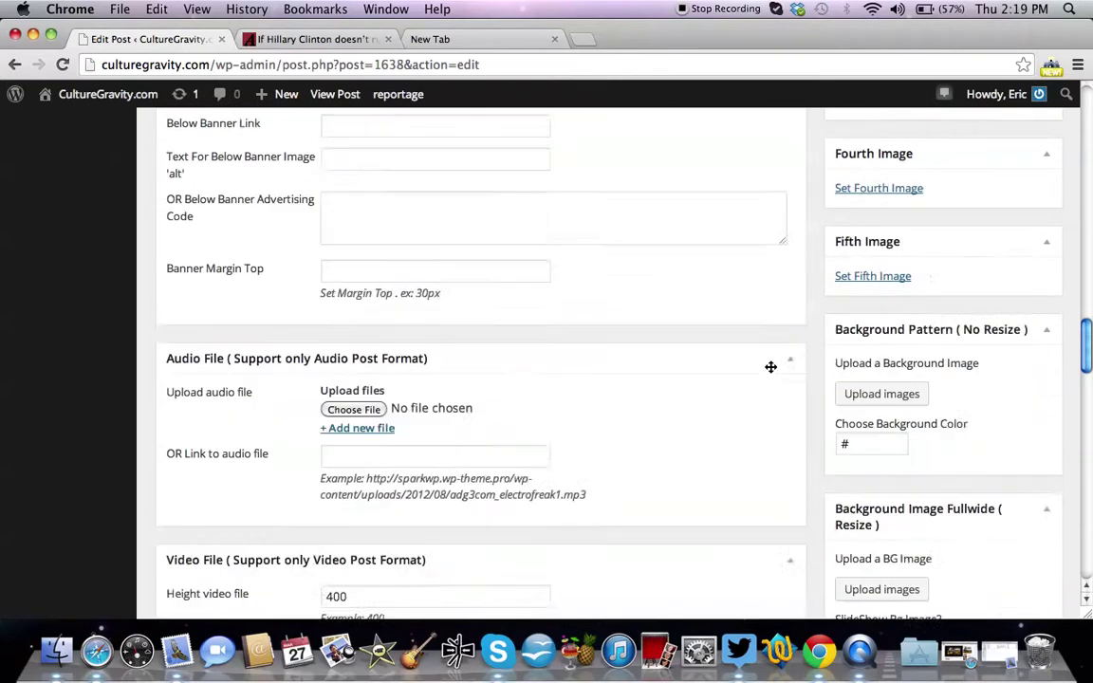
scroll(771, 367, "down", 12)
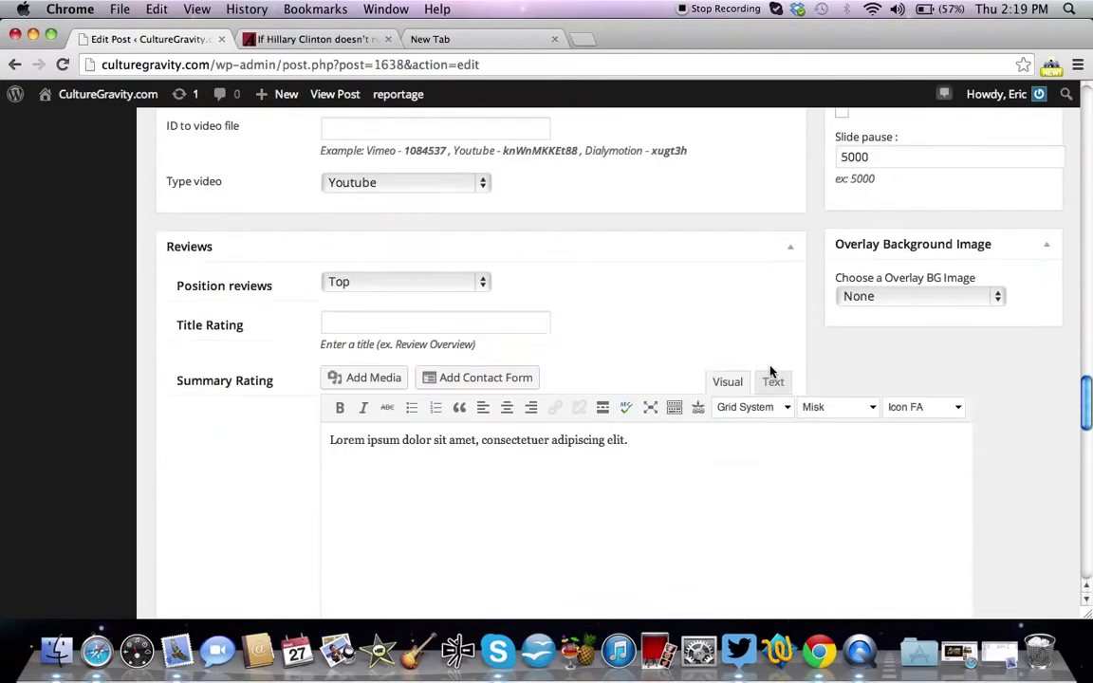
scroll(771, 370, "down", 15)
scroll(770, 370, "up", 20)
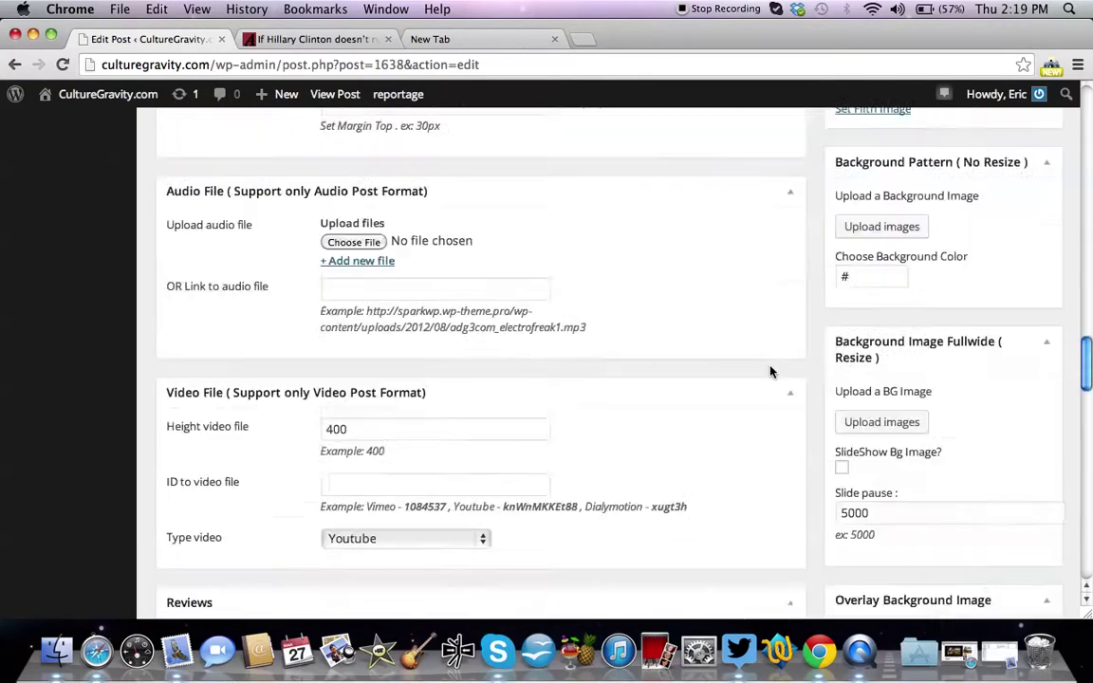
scroll(770, 370, "up", 20)
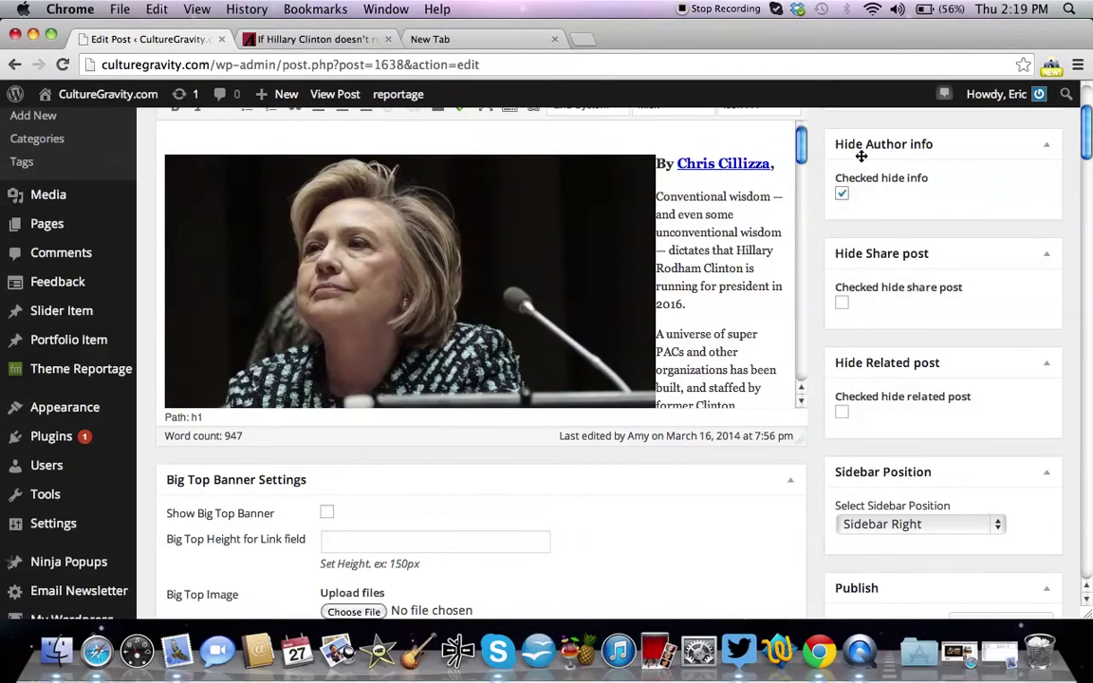
scroll(898, 374, "up", 4)
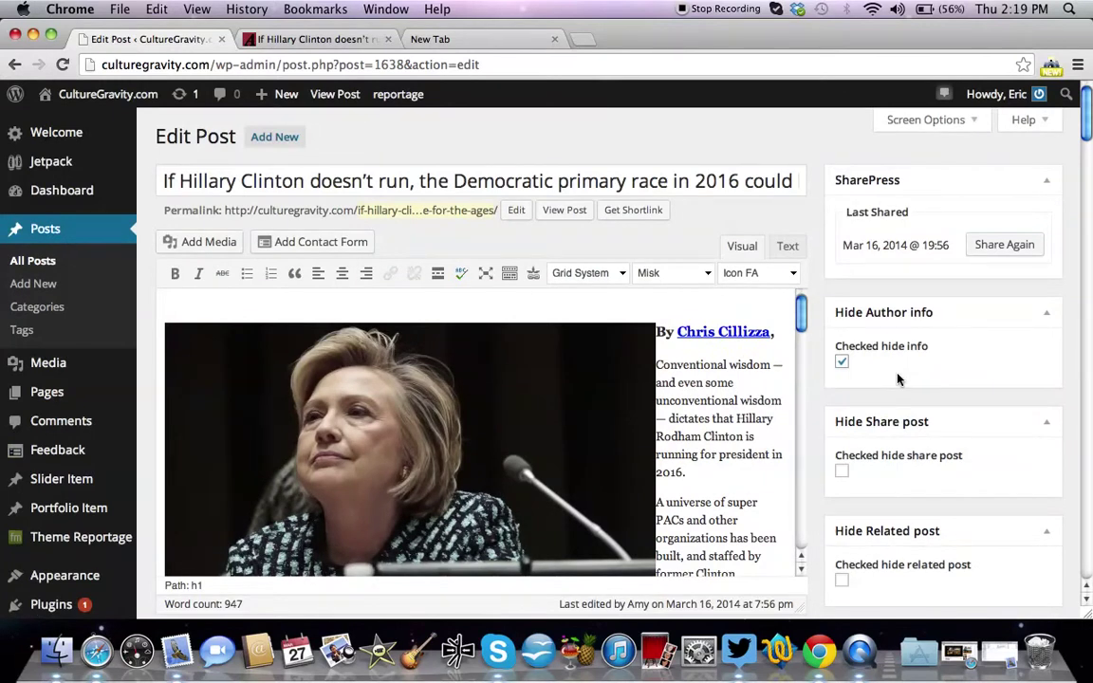
key("super+f")
type("autho")
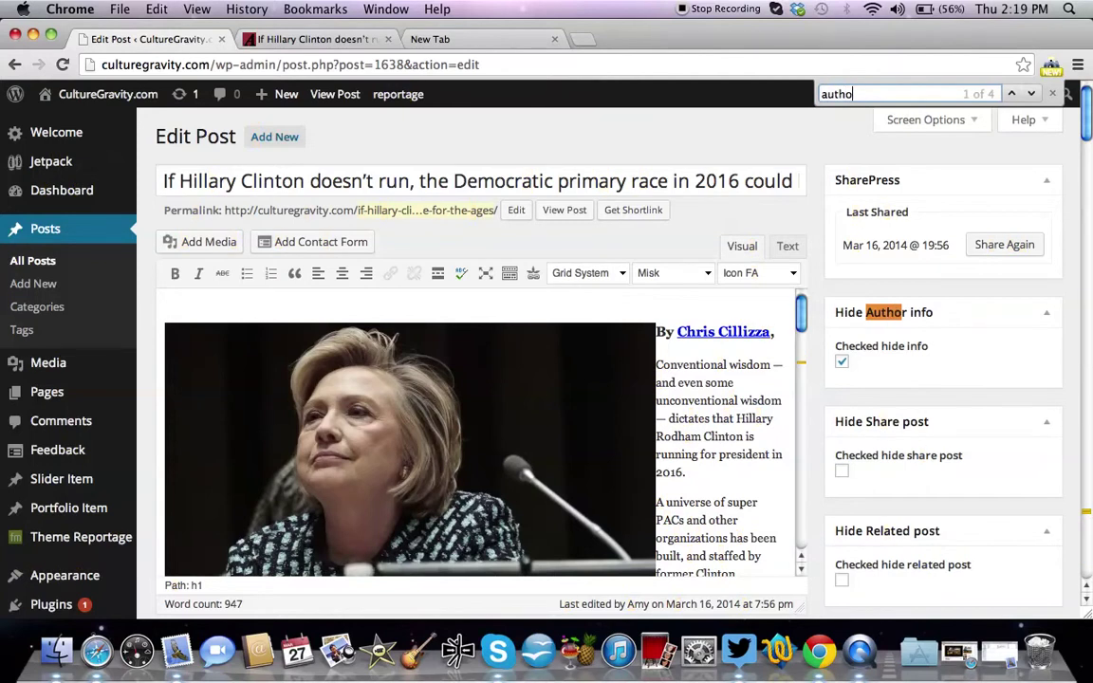
key("BackSpace")
key("BackSpace")
key("BackSpace")
key("BackSpace")
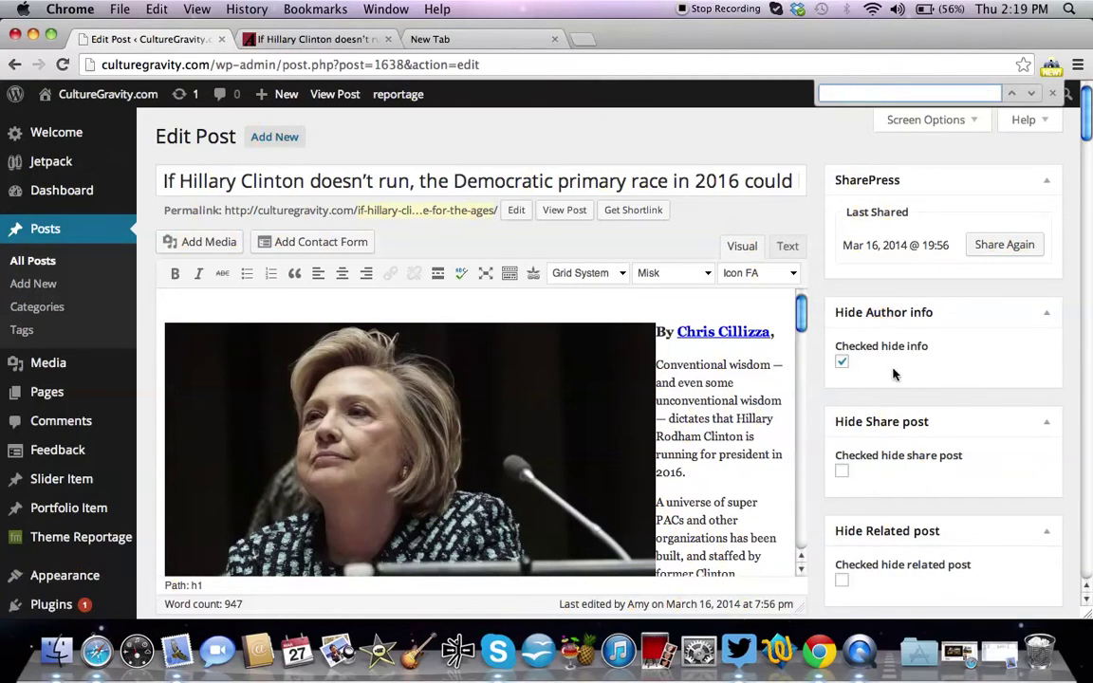
left_click(809, 158)
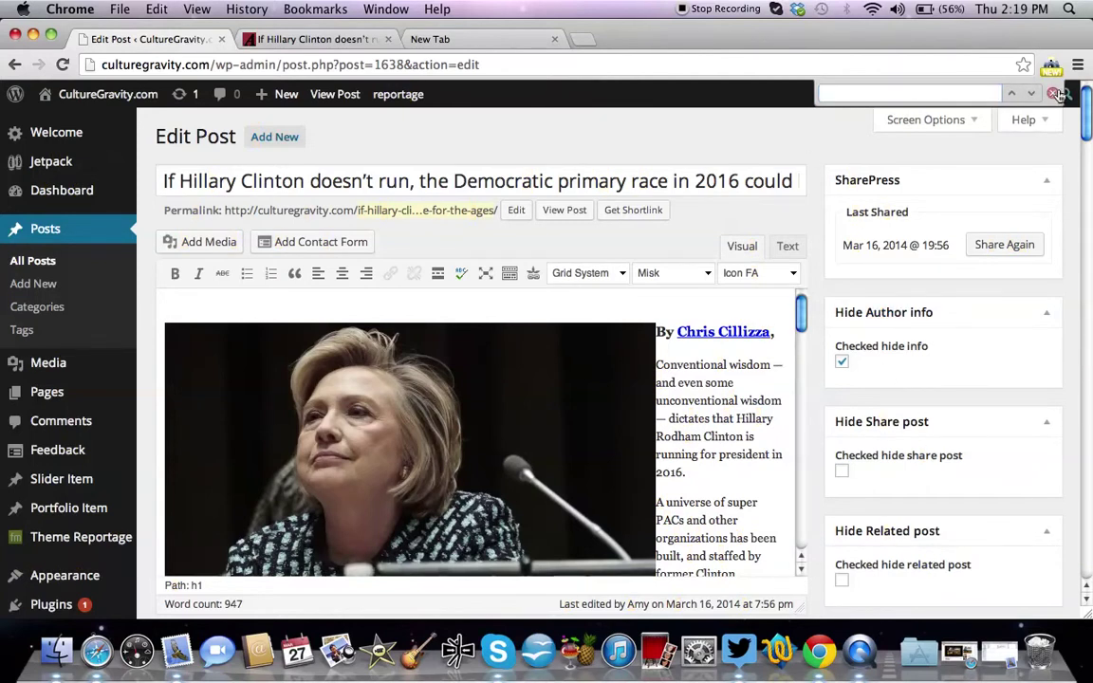
key("Escape")
- Show Screen Options and find every 'auth' match on the Edit Post page
left_click(960, 119)
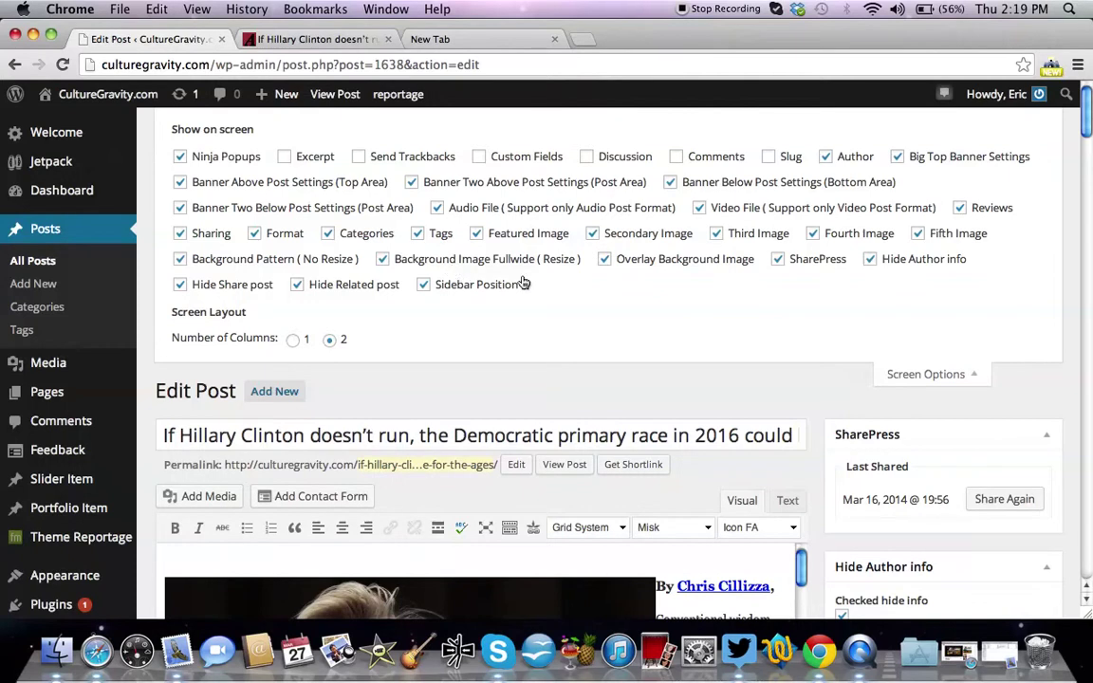
key("super+f")
type("auth")
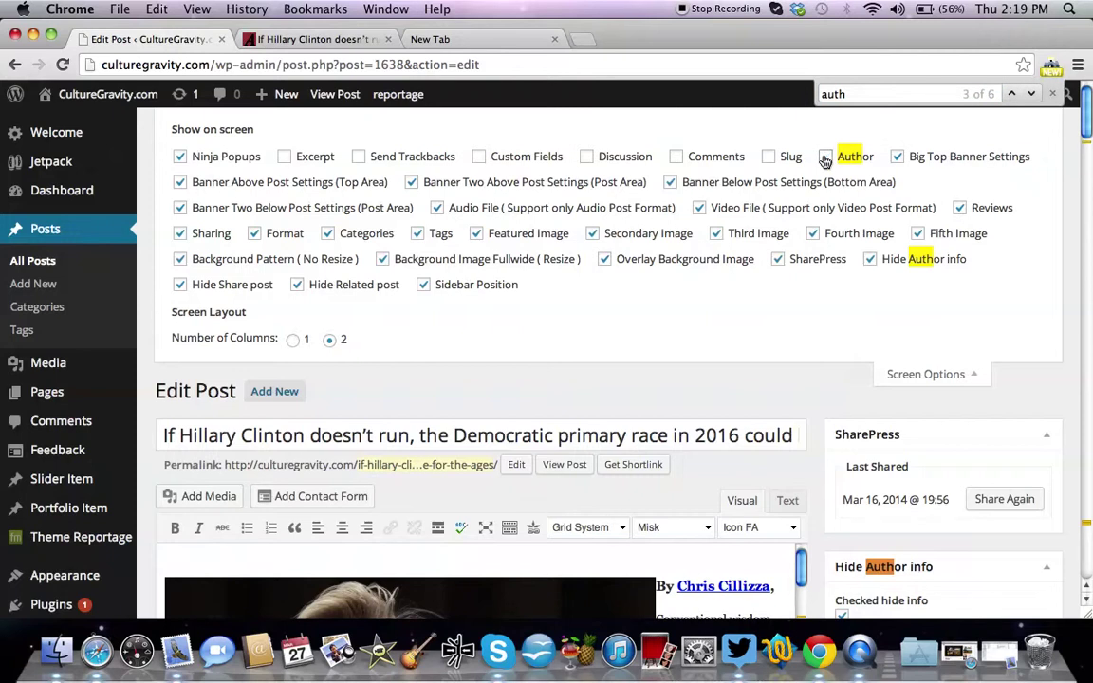
scroll(818, 428, "down", 2)
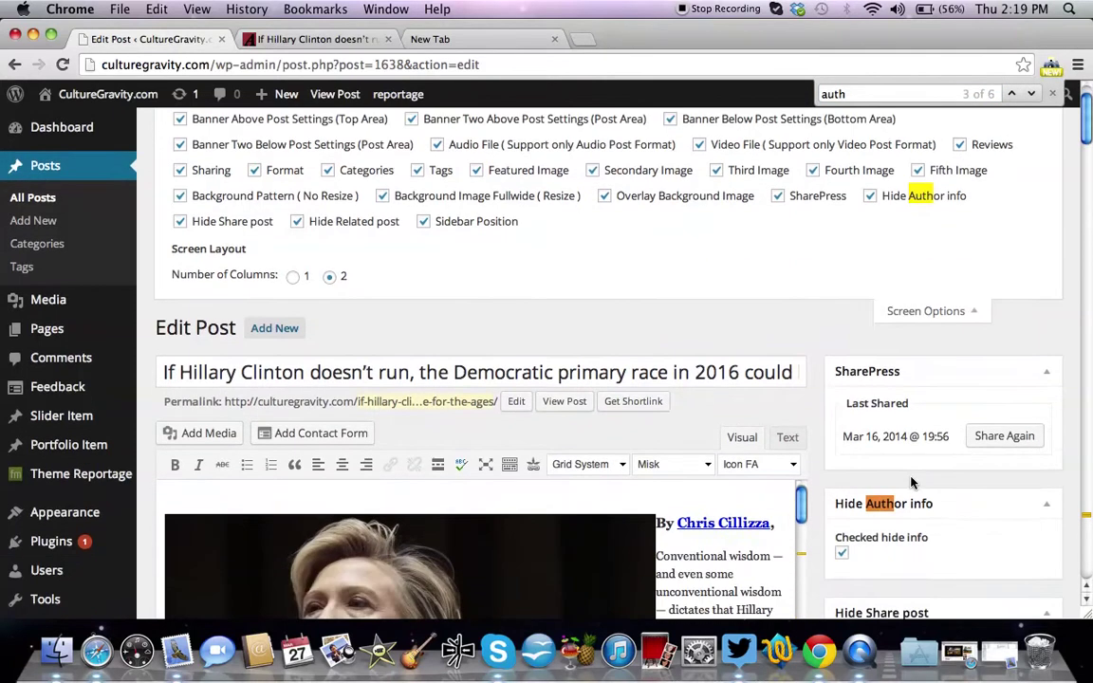
scroll(888, 507, "down", 5)
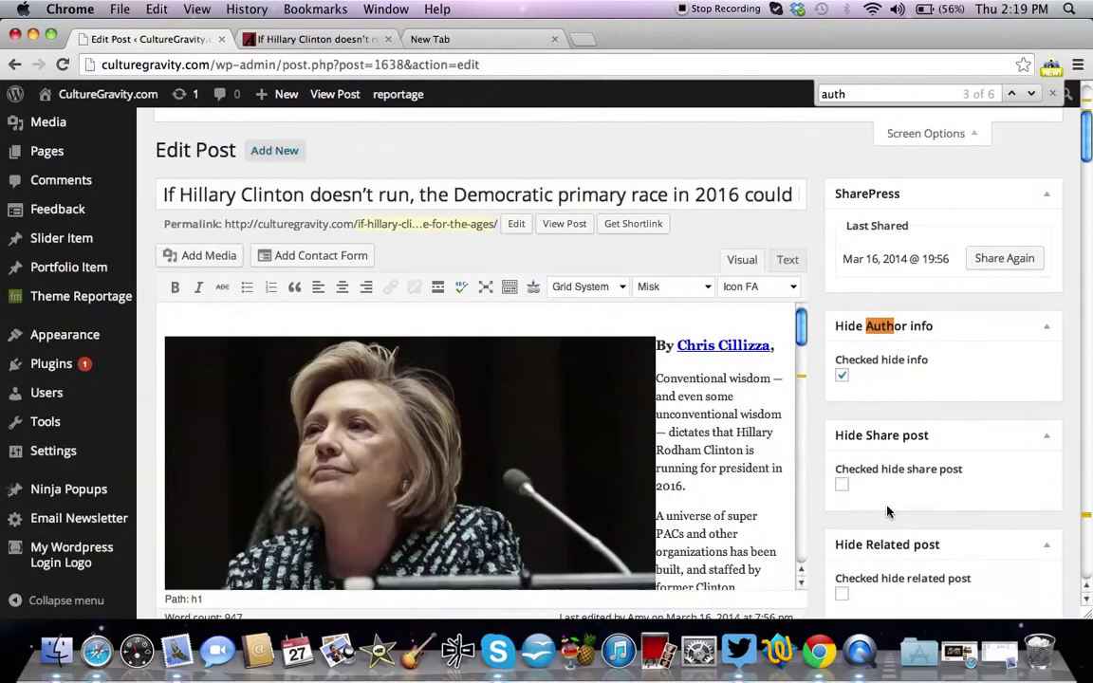
scroll(888, 512, "up", 5)
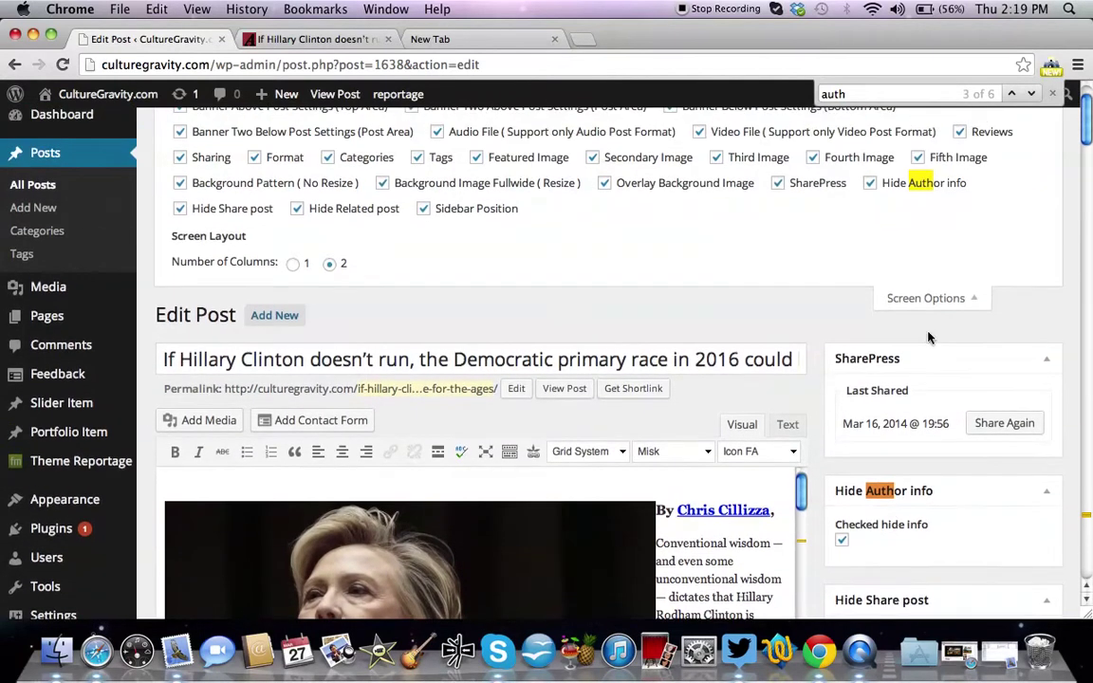
scroll(944, 297, "down", 8)
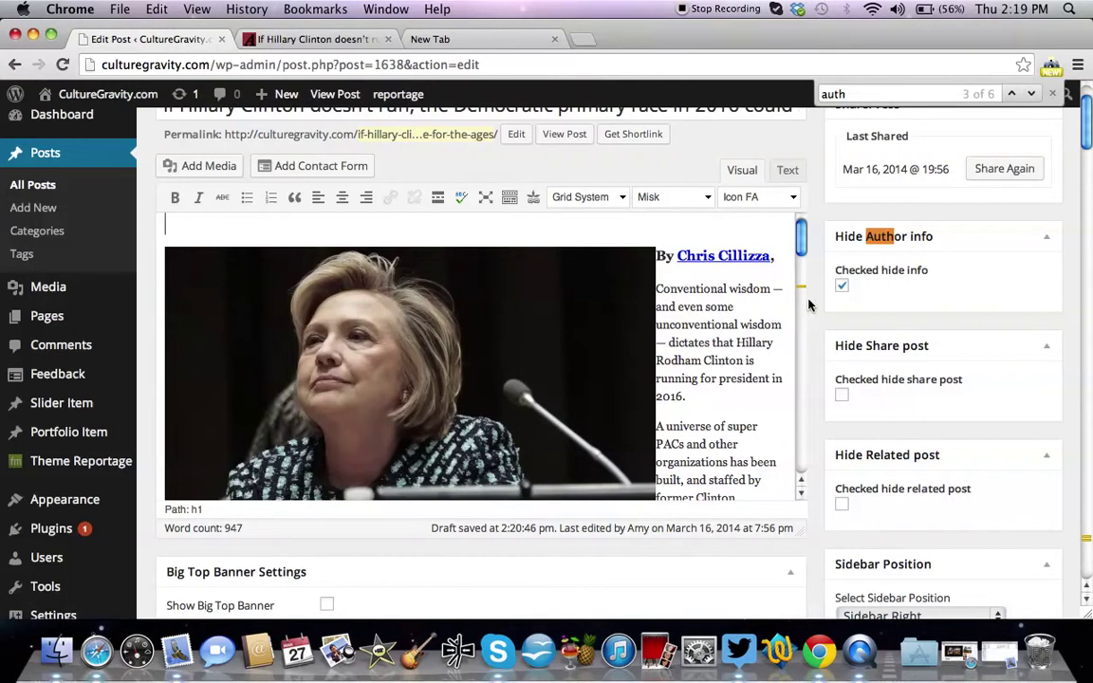
scroll(805, 303, "down", 5)
- Collapse and re-expand the Hide Author info box, confirming it stays checked
left_click(867, 242)
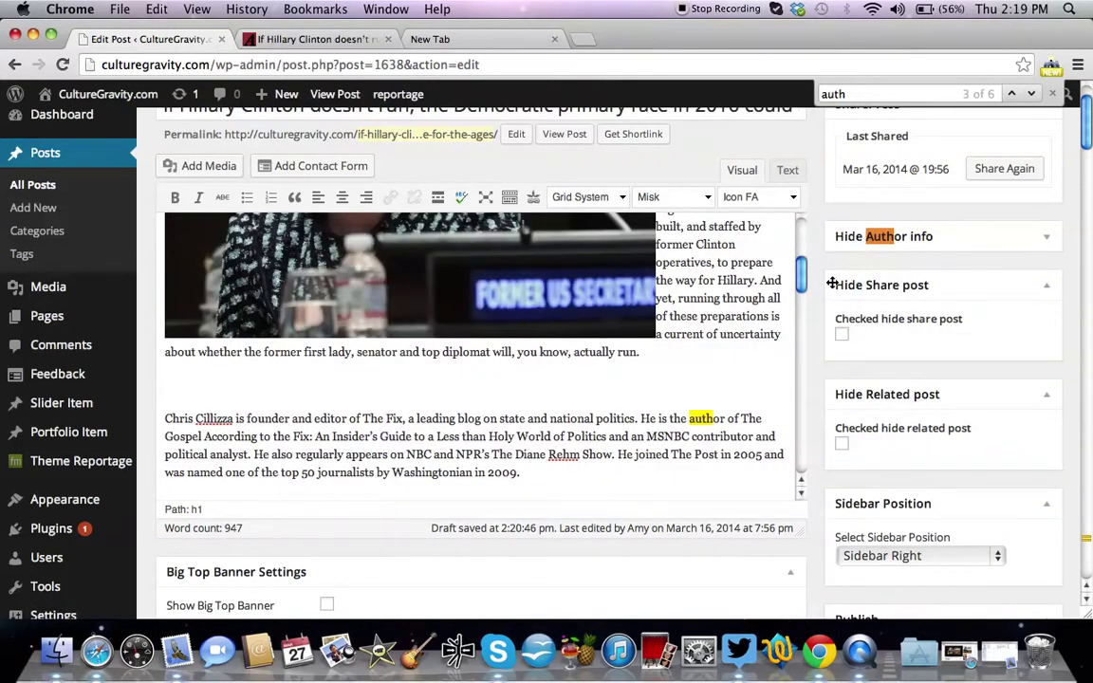
left_click(895, 235)
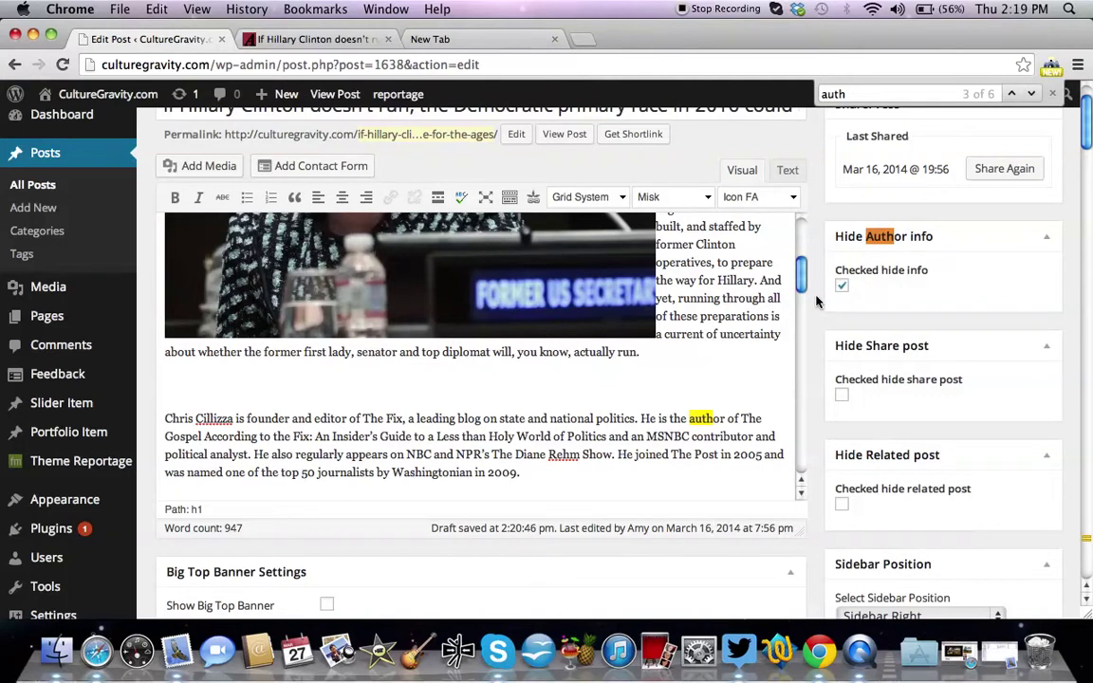
scroll(834, 282, "down", 20)
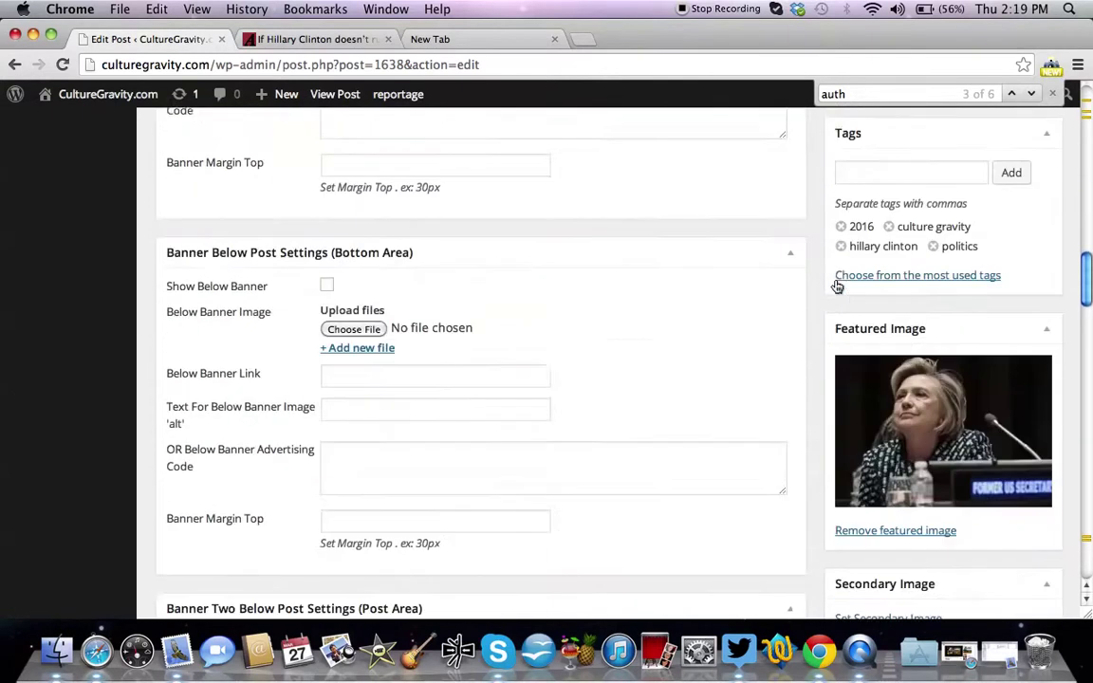
scroll(836, 283, "down", 20)
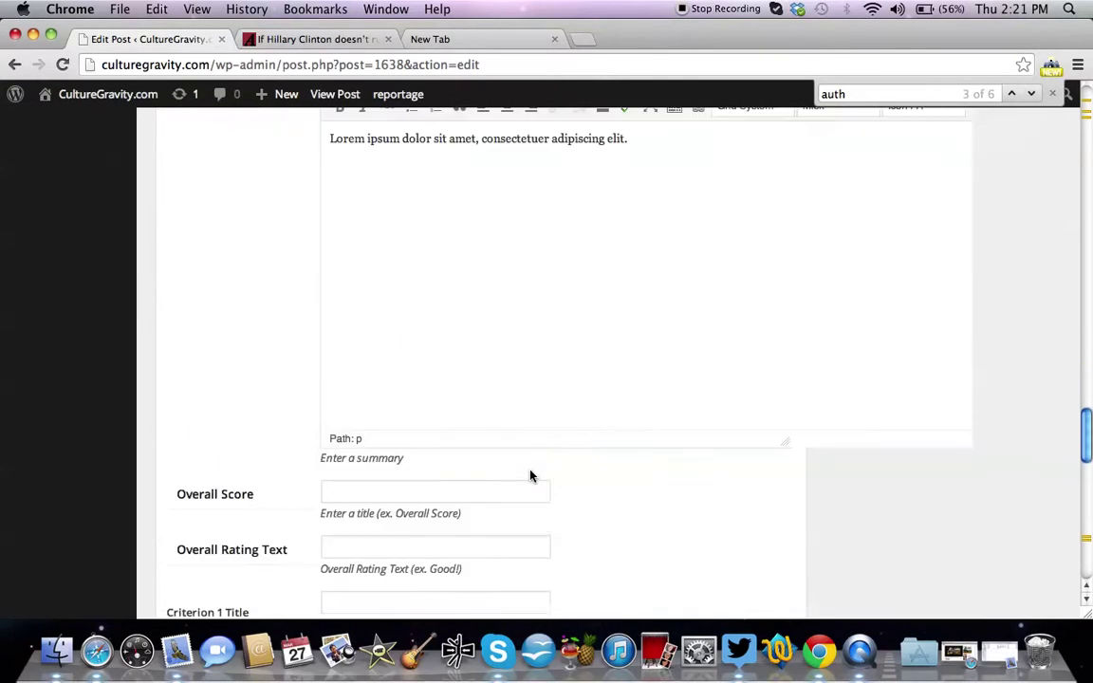
scroll(531, 476, "down", 5)
scroll(531, 476, "up", 20)
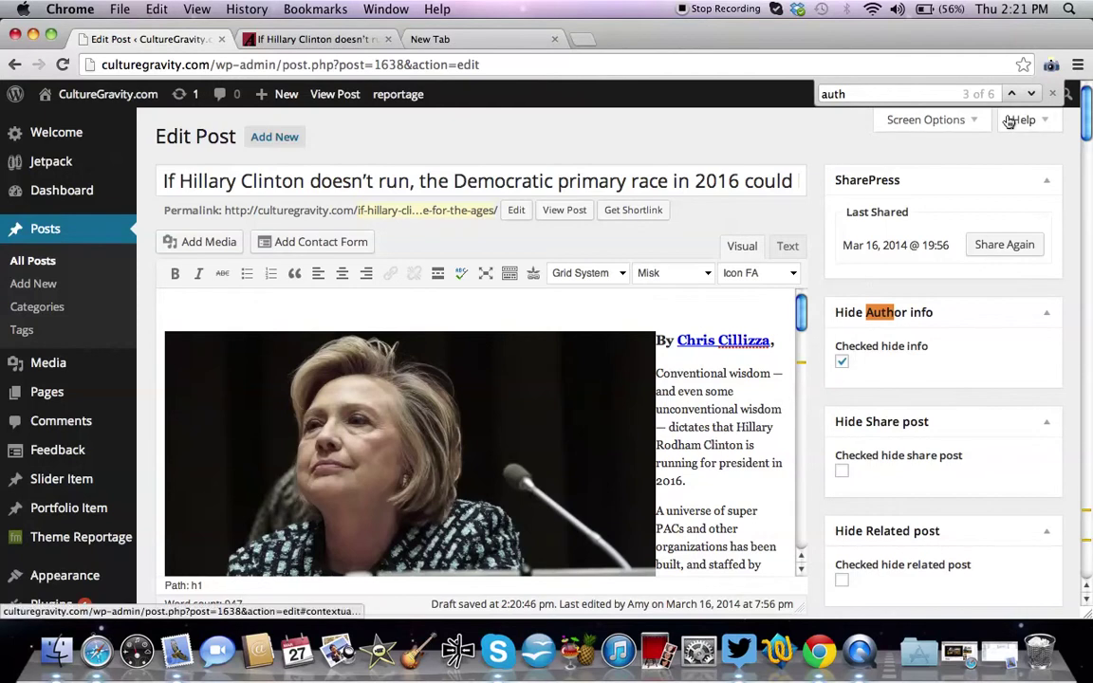
- Close the find bar and toggle Screen Options open and closed, keeping Hide Author info checked
left_click(1053, 95)
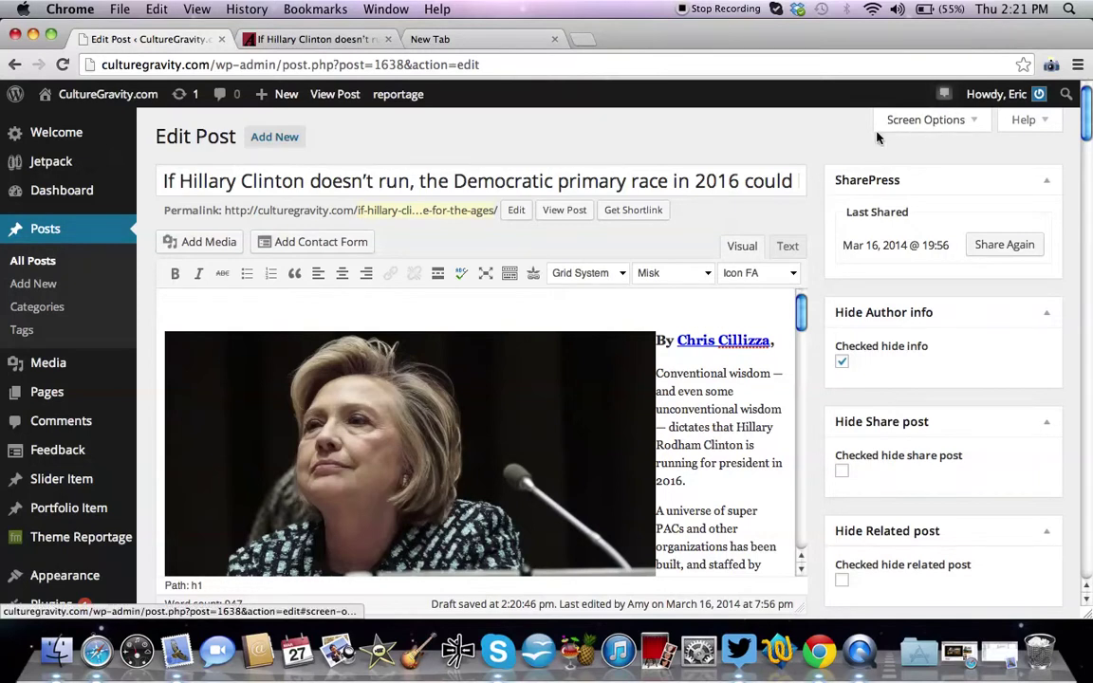
left_click(905, 129)
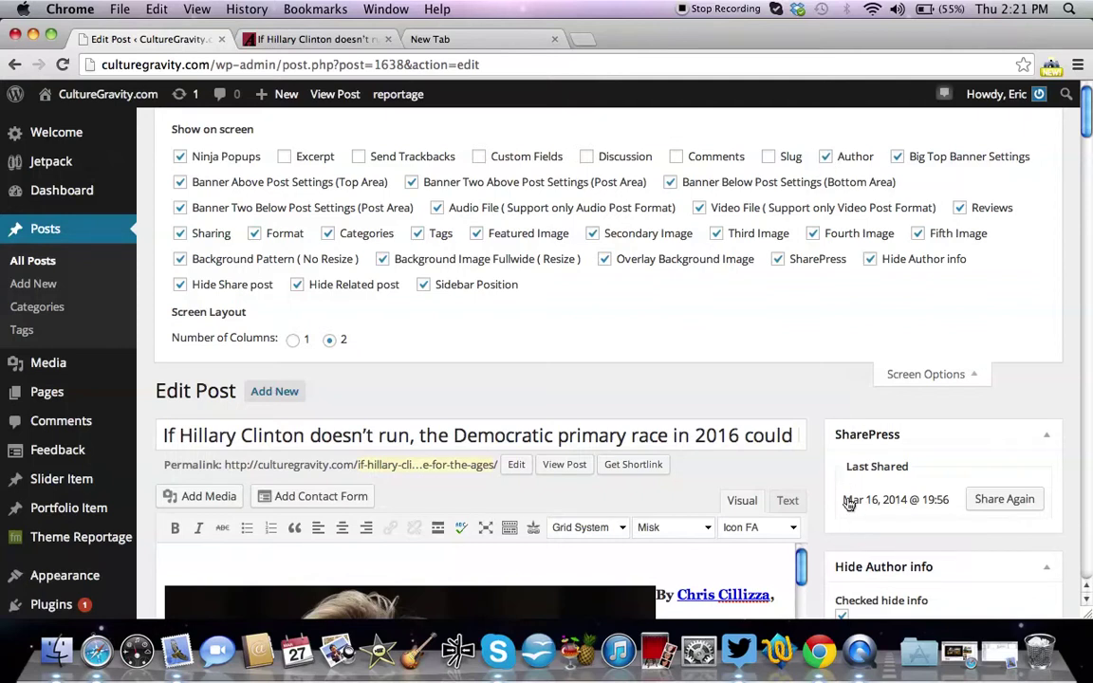
left_click(924, 373)
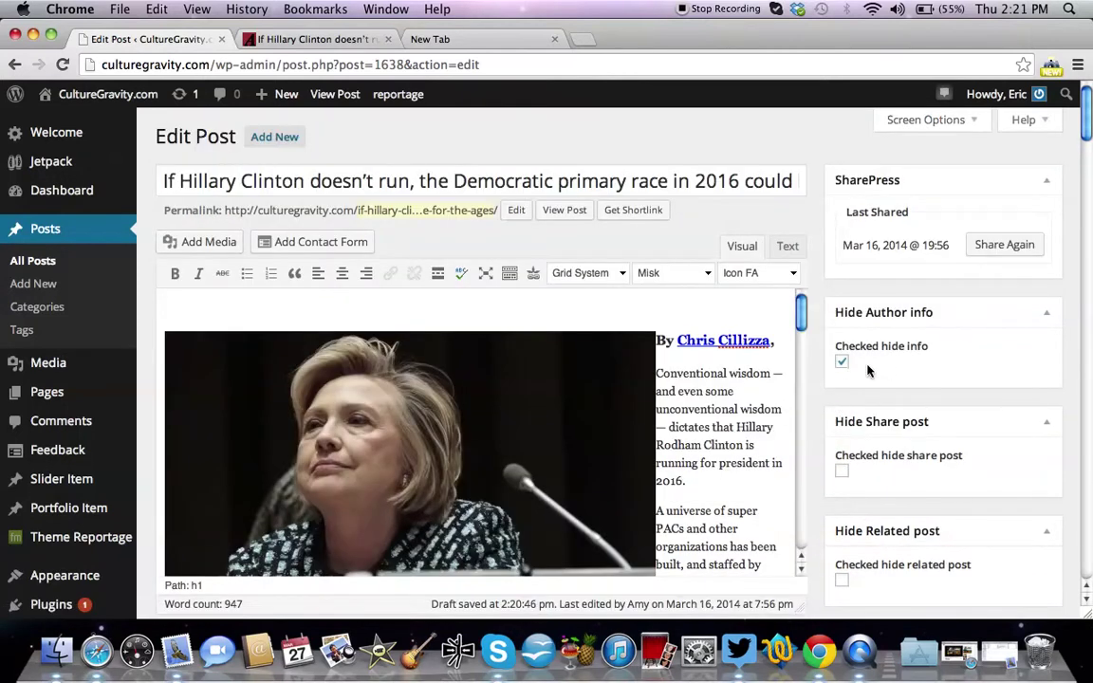